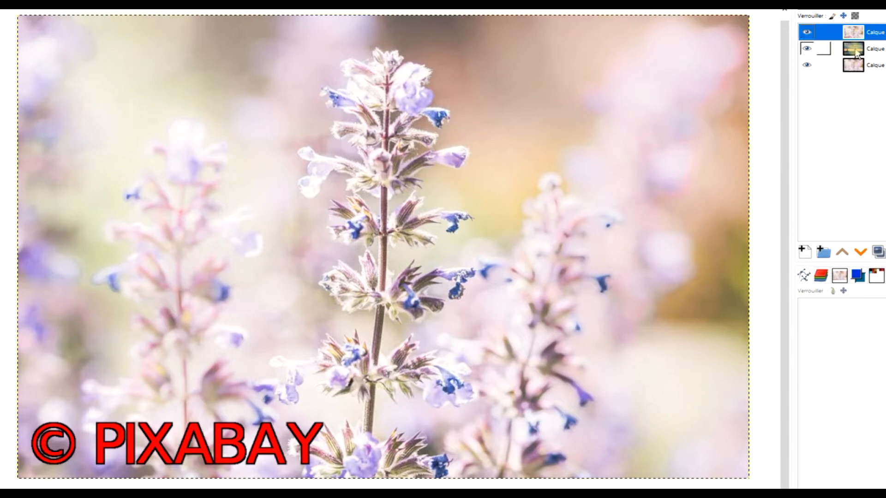
Step: Compare the watermarks on the flower and lighthouse layers by hiding and showing layers one at a time
click(809, 46)
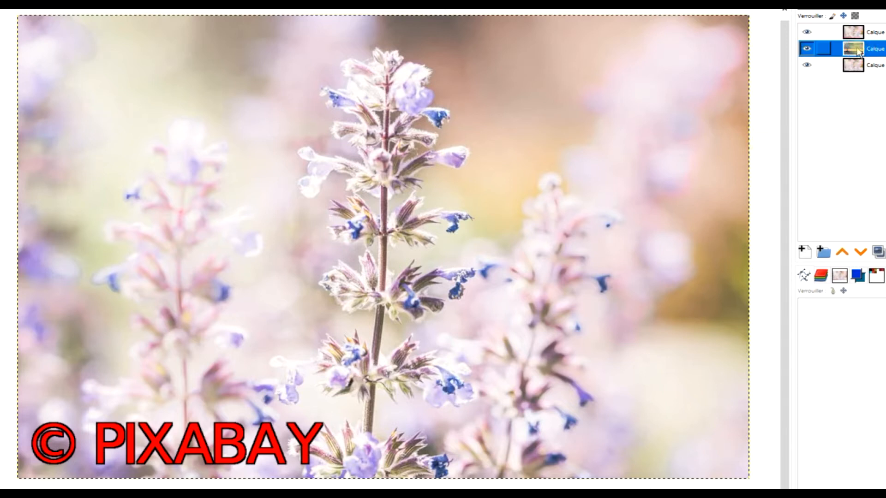
click(808, 34)
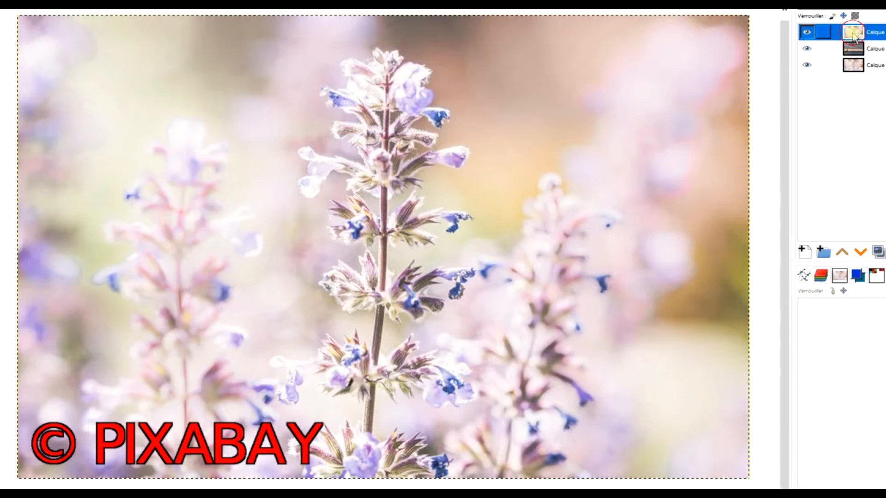
click(807, 33)
click(823, 48)
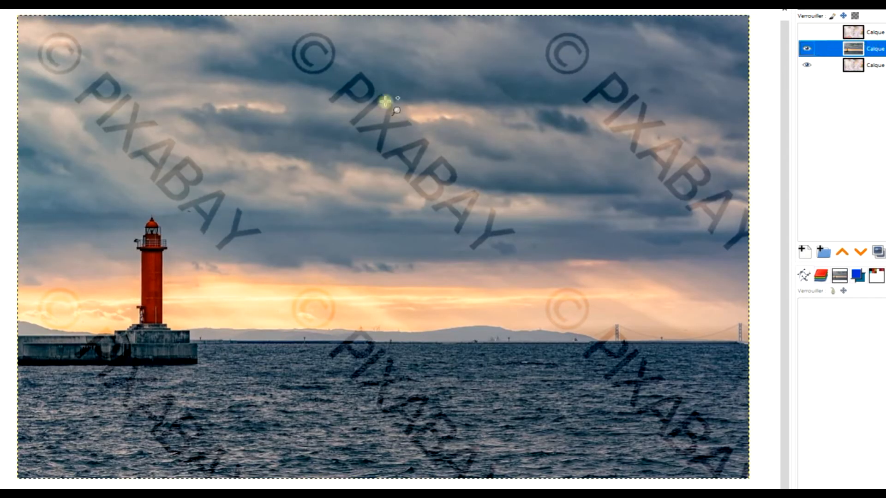
click(806, 48)
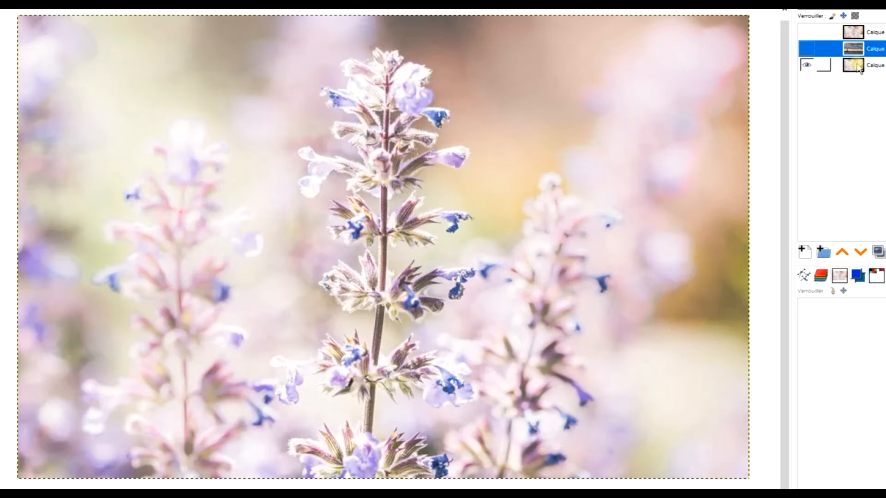
click(823, 64)
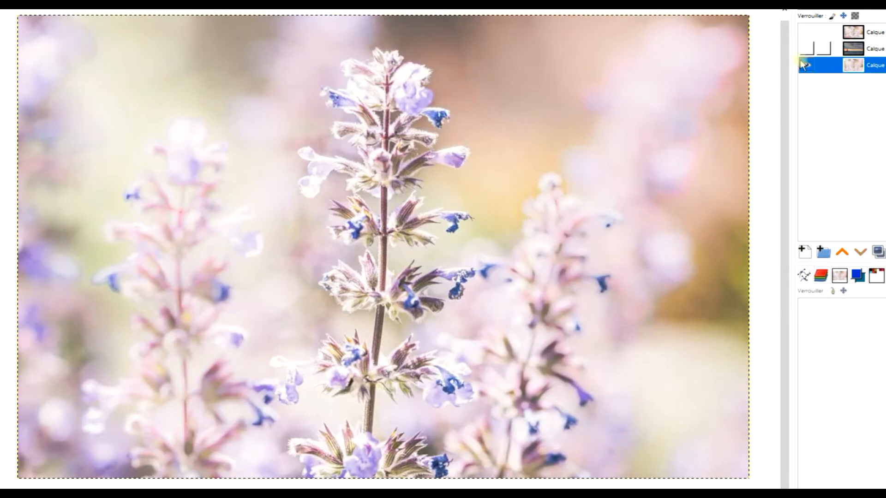
Step: Add another flower layer with the red © PIXABAY watermark and compare it with the layers beneath by toggling visibility
click(73, 0)
click(111, 0)
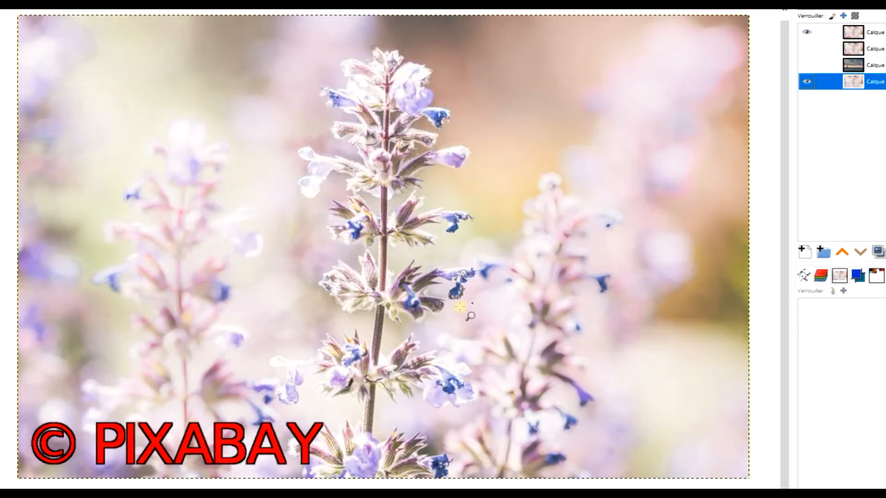
click(806, 32)
click(806, 33)
click(806, 48)
click(808, 67)
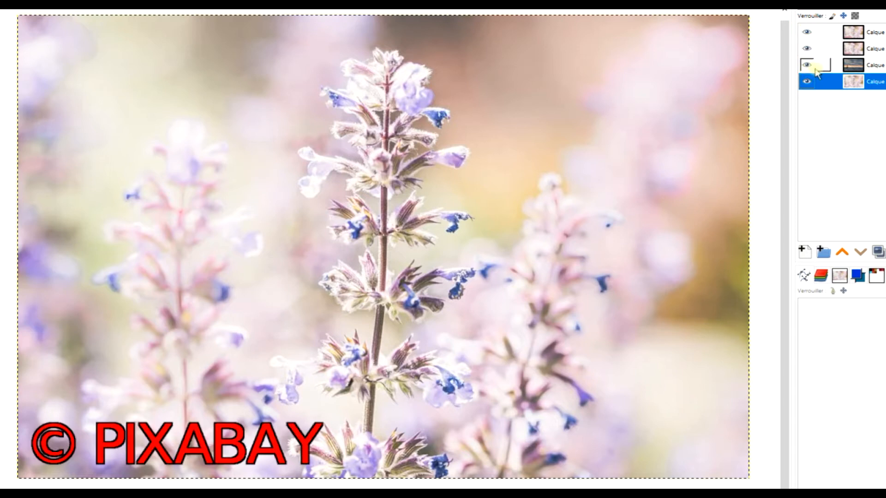
click(807, 34)
click(823, 65)
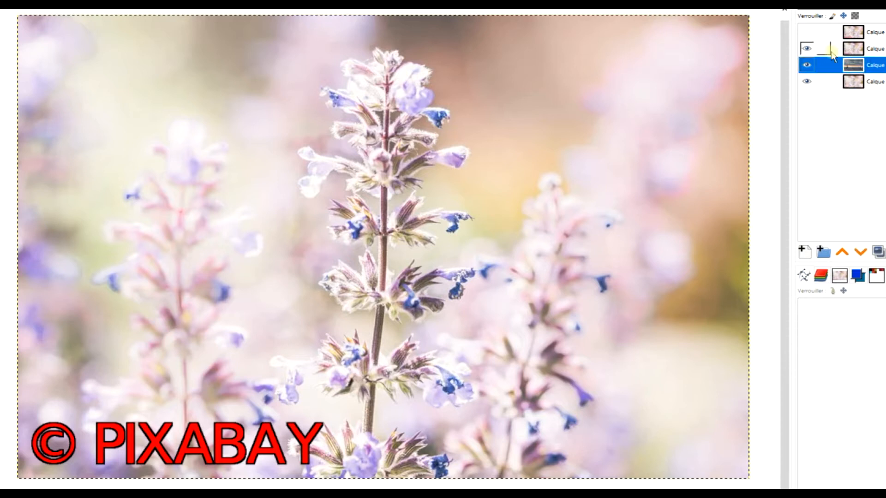
click(807, 49)
click(807, 48)
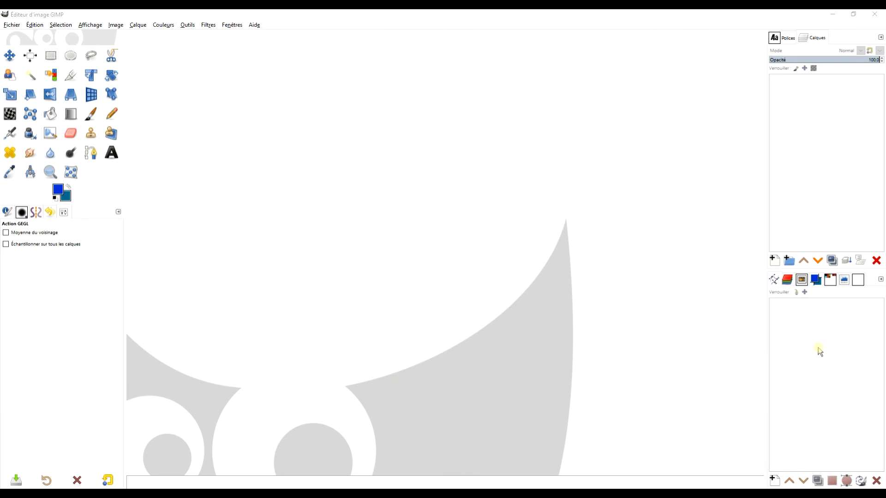
Step: Copy the lavender flower photo from its Pixabay page in the browser and paste it into GIMP as a new image
click(345, 13)
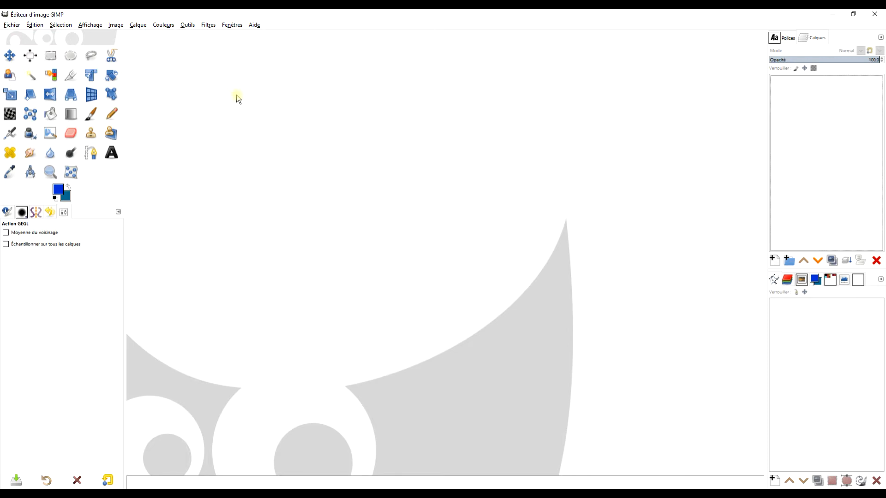
click(65, 494)
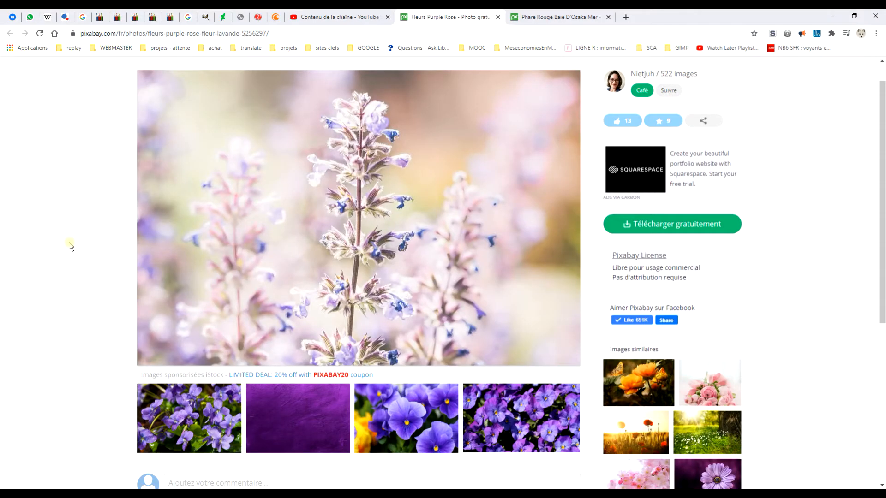
right_click(358, 165)
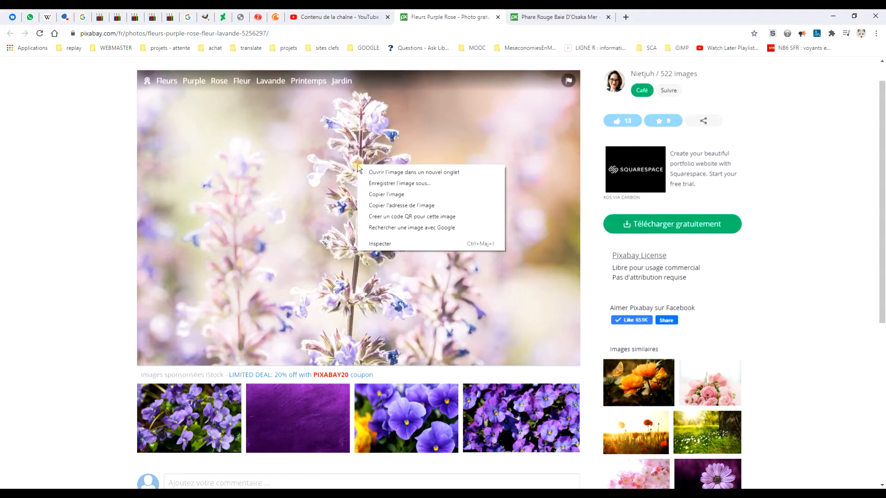
click(383, 194)
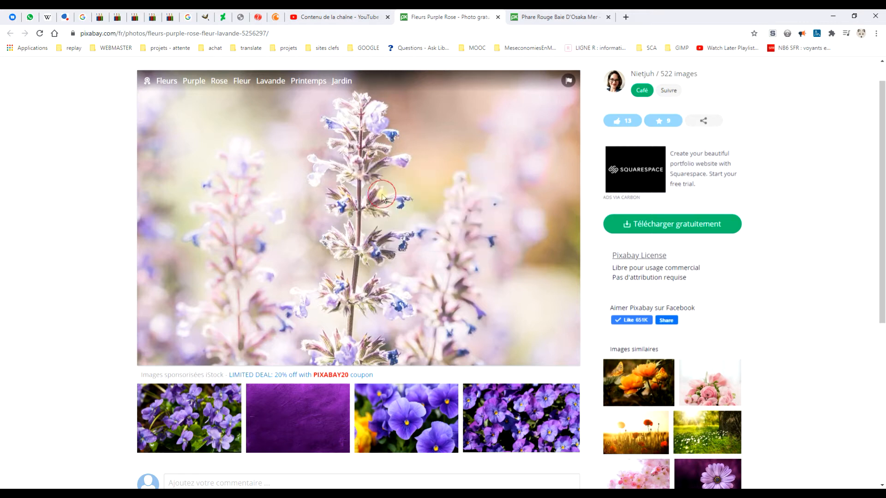
key(alt+Tab)
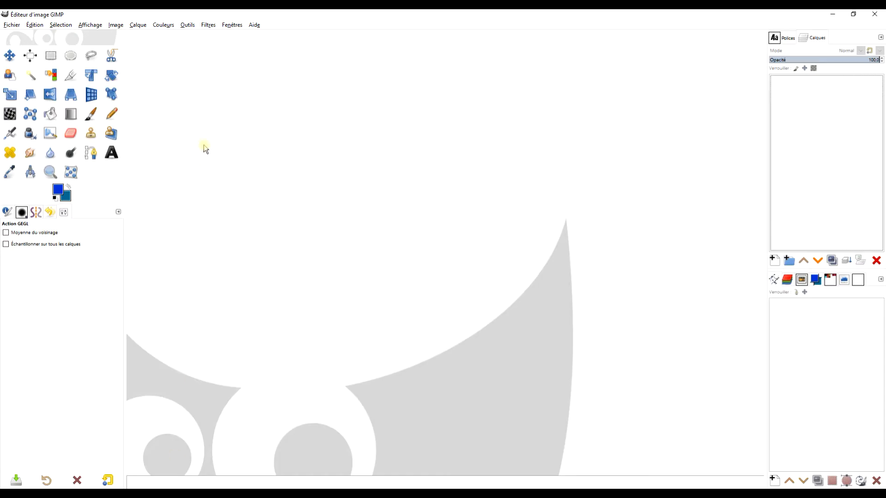
click(41, 26)
mouse_move(88, 136)
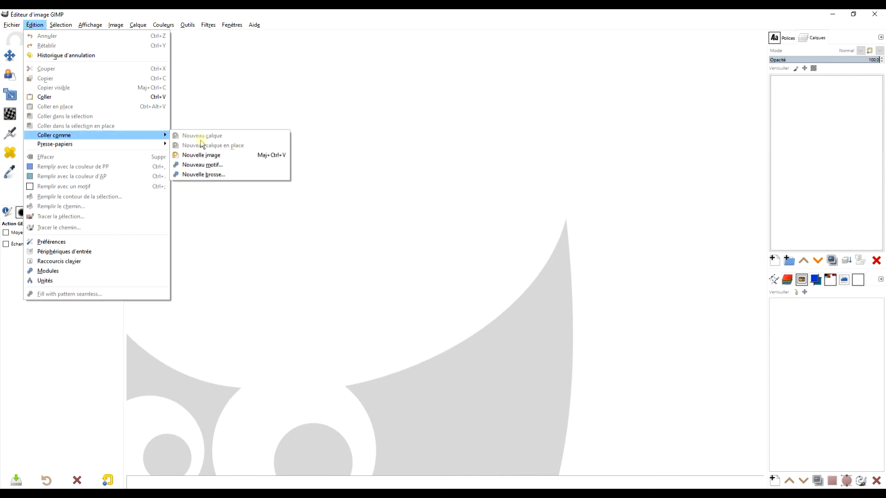
click(207, 155)
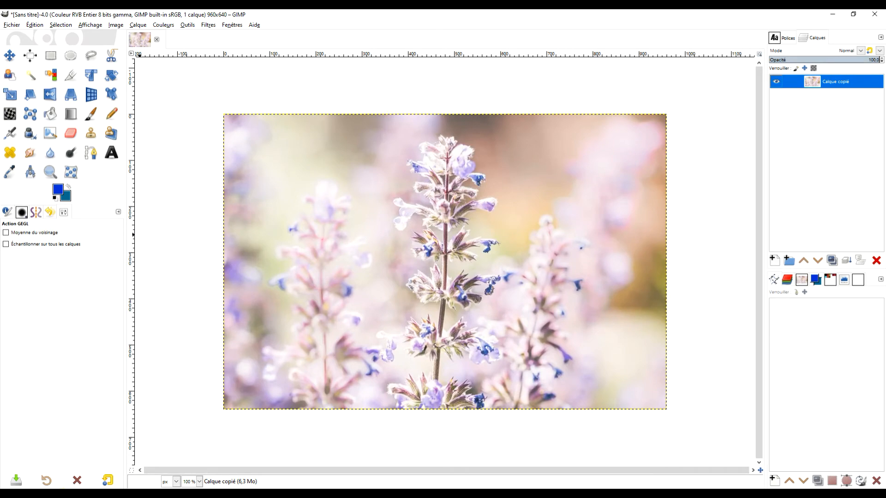
Step: Copy the red lighthouse photo from its Pixabay page in the browser and paste it into the GIMP image as a new layer
click(80, 494)
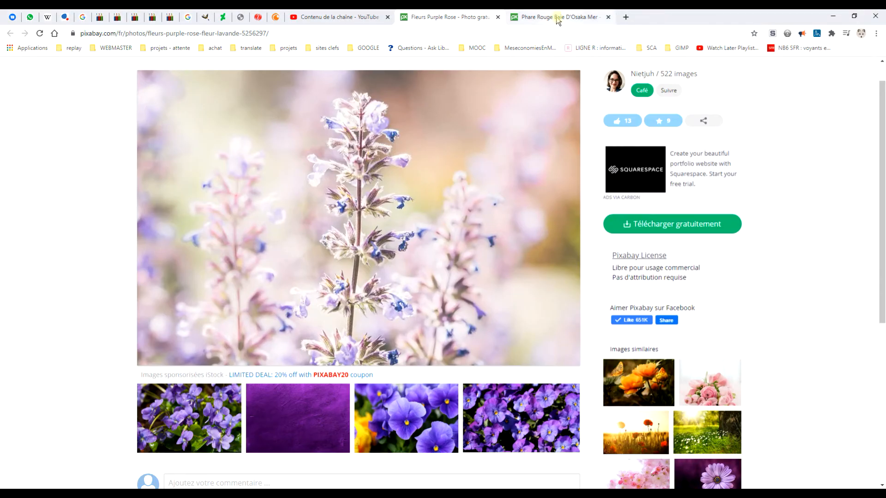
click(558, 18)
right_click(345, 191)
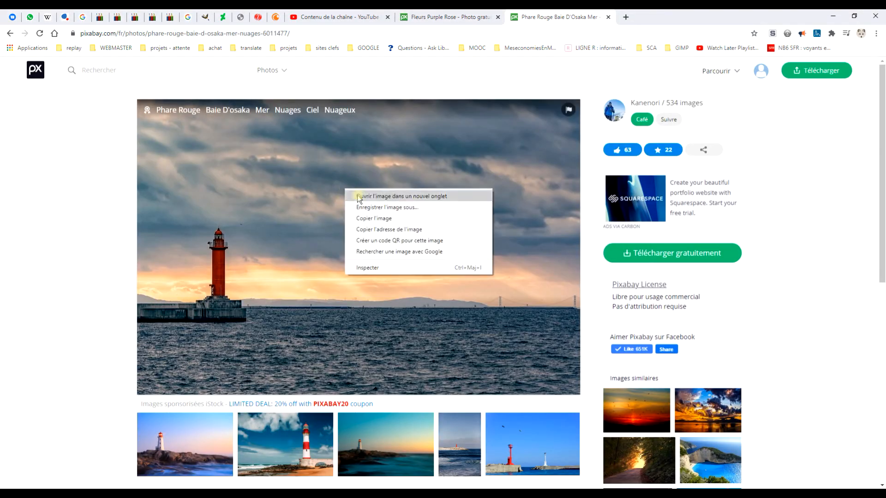
click(386, 219)
key(alt+Tab)
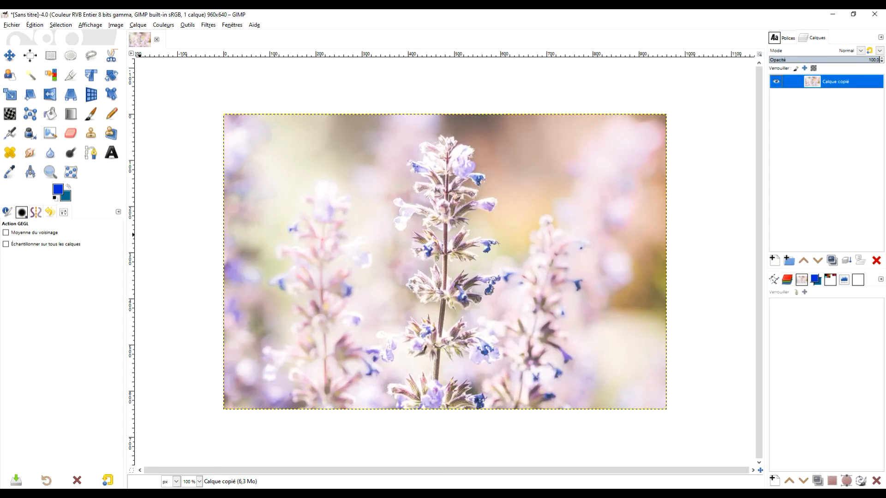
click(35, 24)
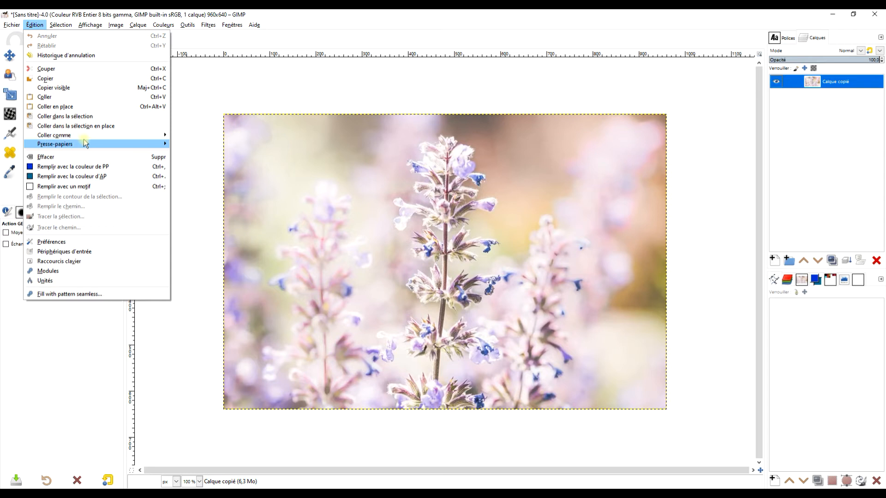
mouse_move(86, 135)
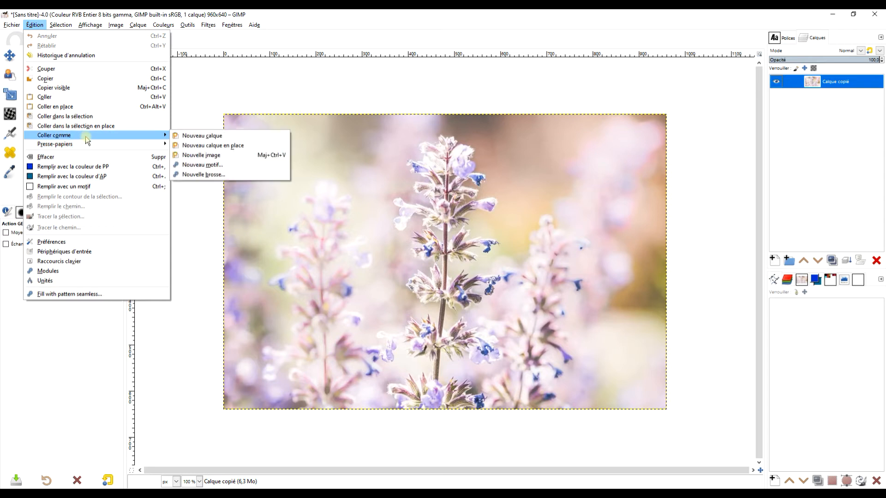
click(211, 136)
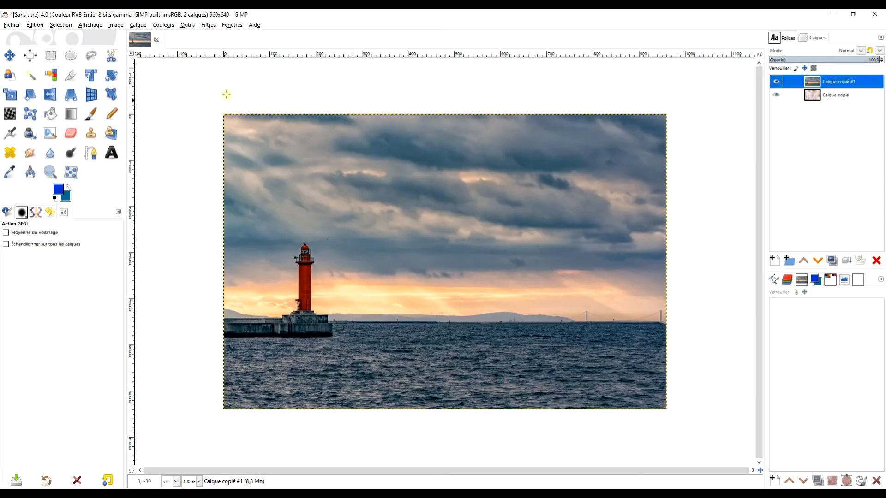
Step: Open G'MIC-Qt on the lighthouse layer, search the filters for WATER, choose Visible Watermark and reset its parameters to their defaults
click(212, 26)
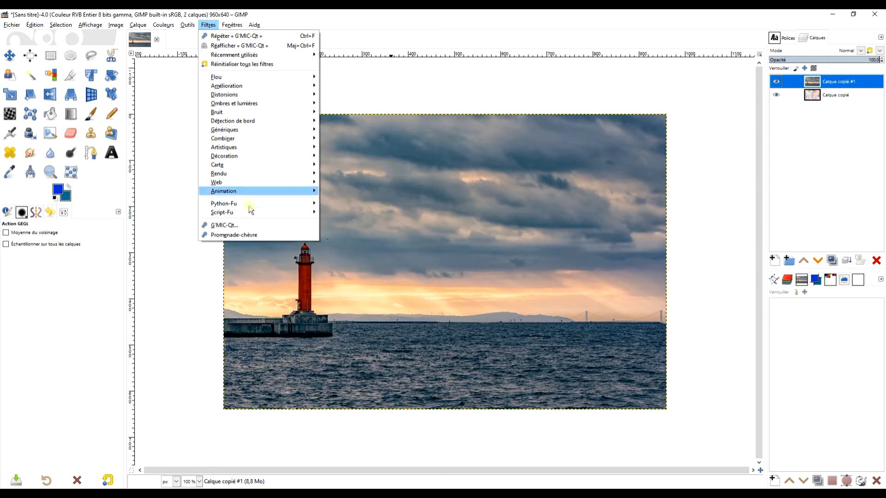
click(255, 228)
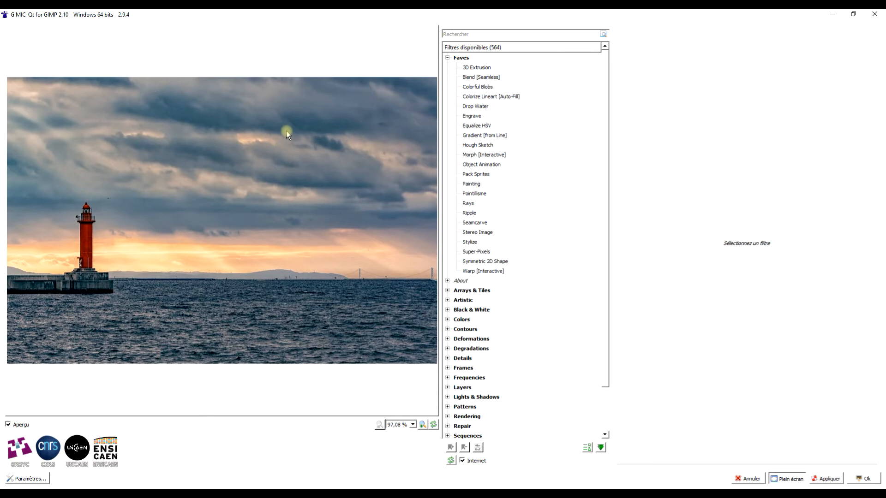
click(483, 34)
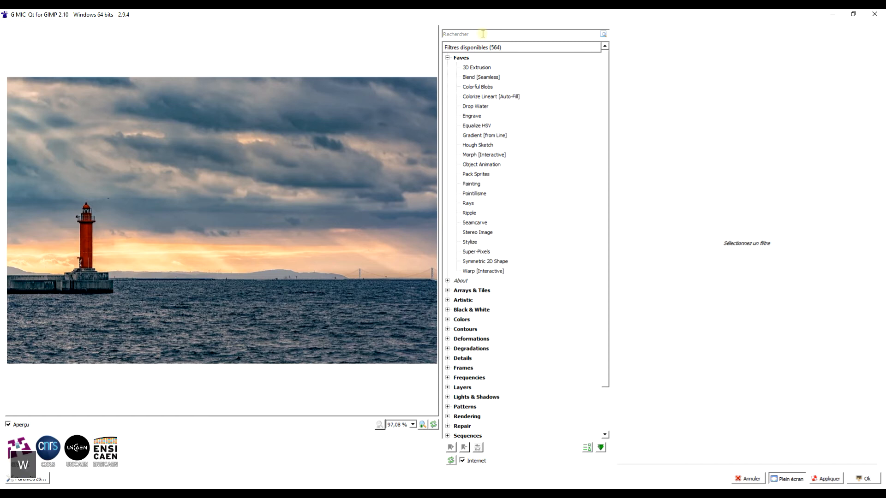
text(WATER)
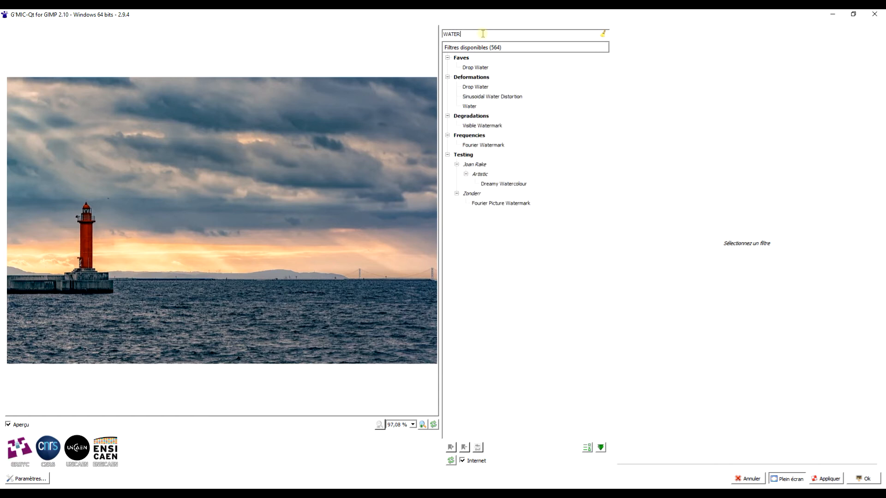
click(479, 129)
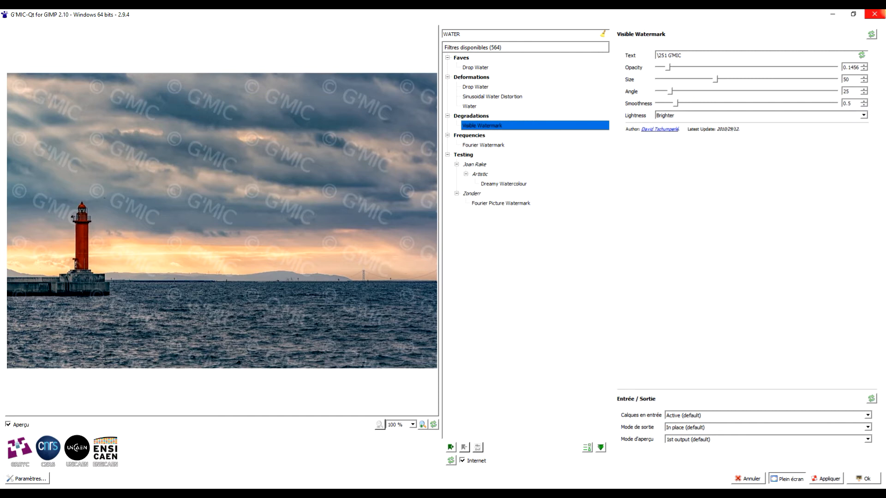
click(871, 35)
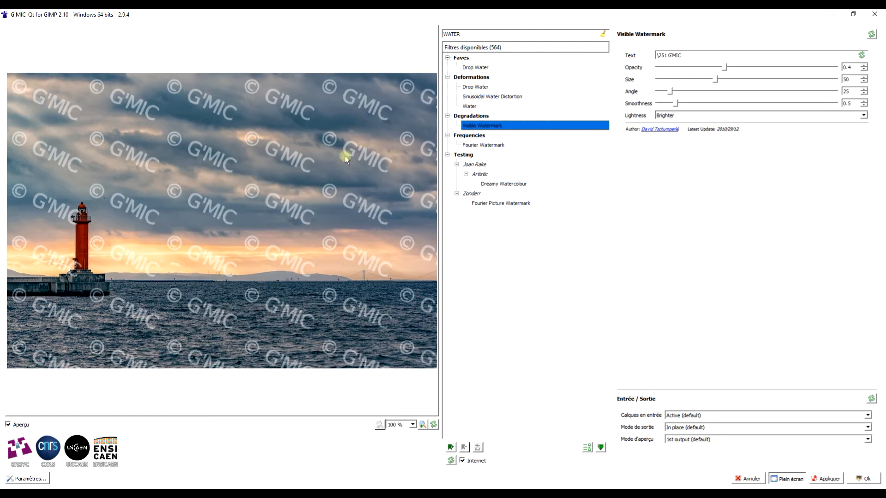
Step: Change the watermark text to "\251 PIXABAY", keeping the copyright symbol code
double_click(684, 58)
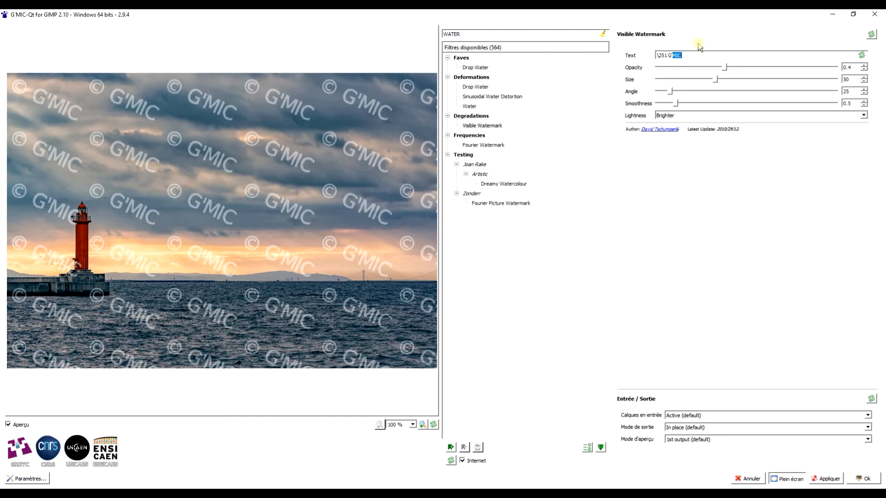
key(Delete)
key(Caps_Lock)
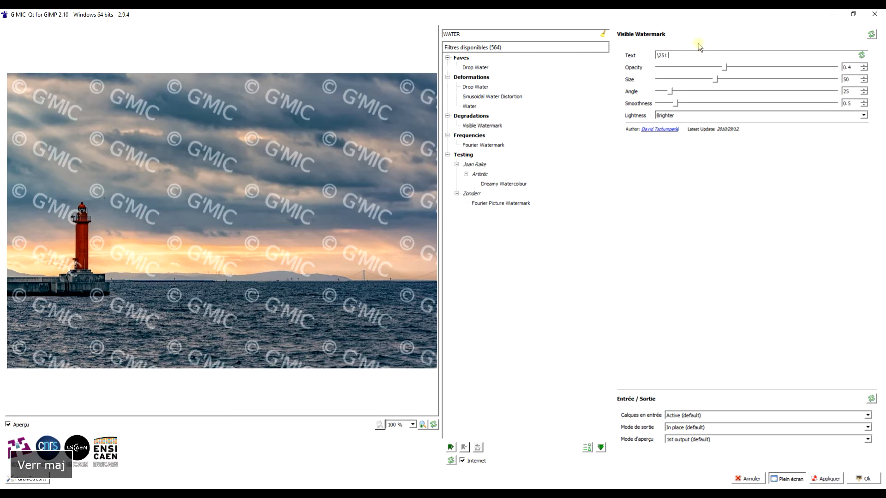
text(P)
key(BackSpace)
text(PI)
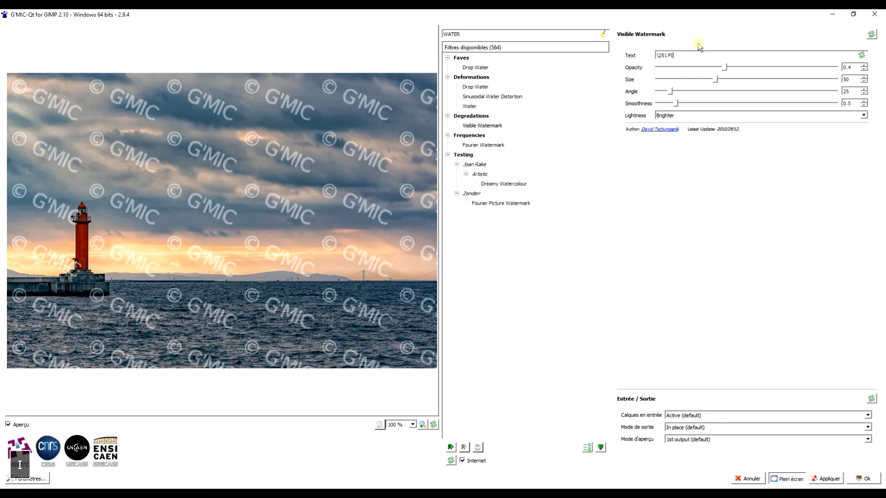
text(XABAY)
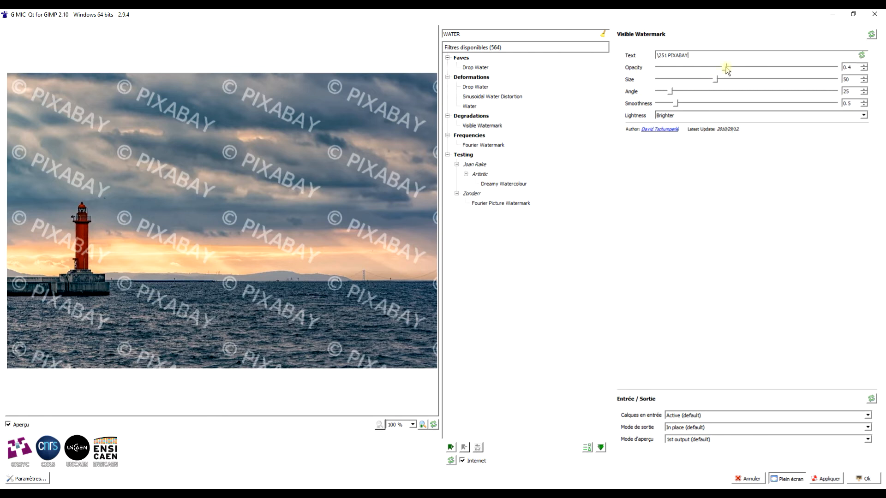
Step: Set the watermark's opacity to 0.1968, size to 92, angle to 47.52, smoothness to 0.325 and lightness to Darker, and apply it to the lighthouse layer
drag(726, 67, 780, 80)
mouse_move(671, 91)
mouse_down()
mouse_move(715, 106)
mouse_move(826, 107)
mouse_move(644, 106)
mouse_move(677, 106)
mouse_move(670, 105)
mouse_up()
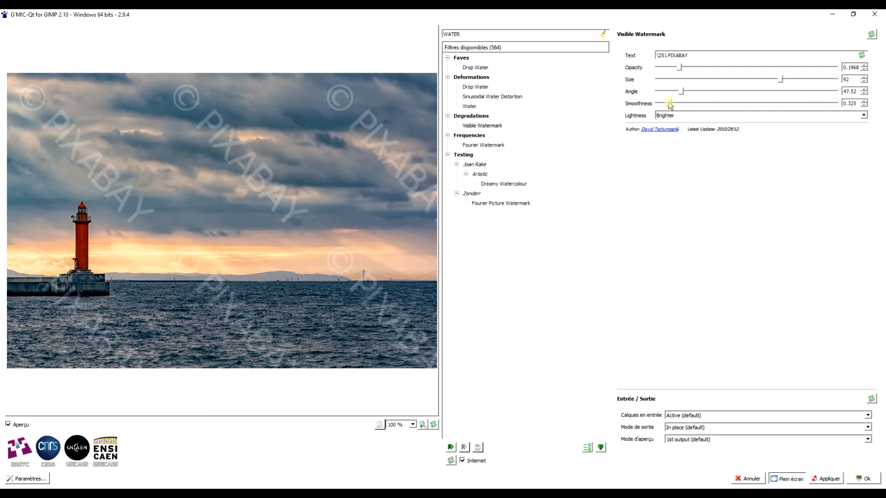
click(687, 115)
click(681, 123)
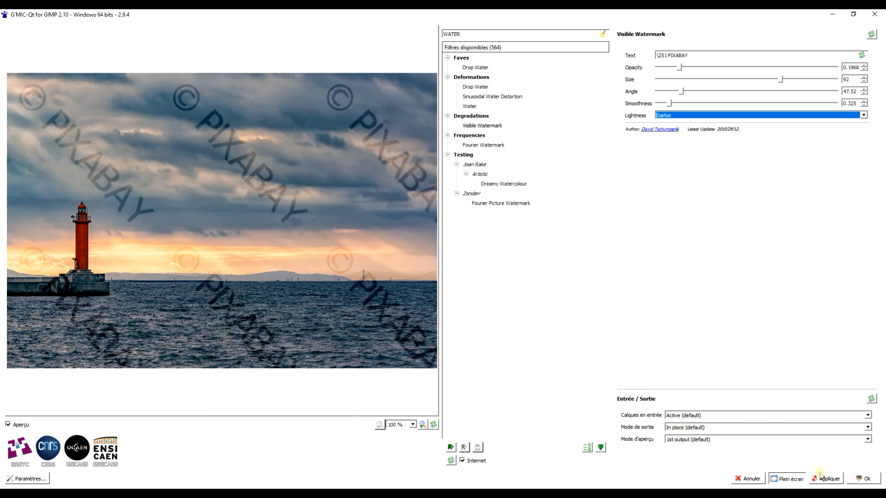
click(865, 480)
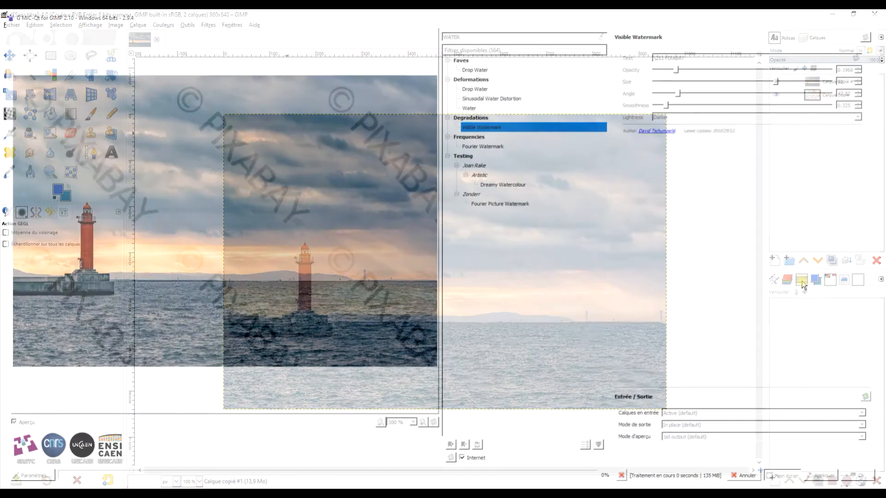
Step: Hide the watermarked lighthouse layer and open G'MIC-Qt on the flower layer
click(776, 82)
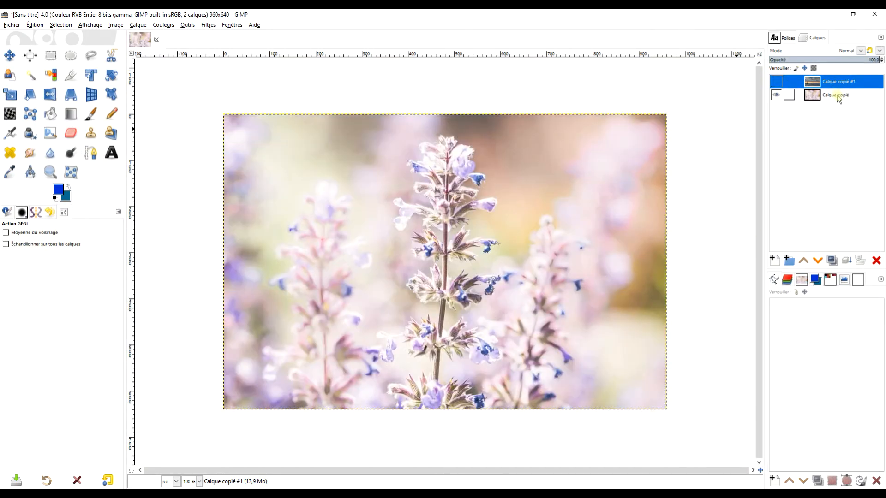
click(833, 95)
click(209, 25)
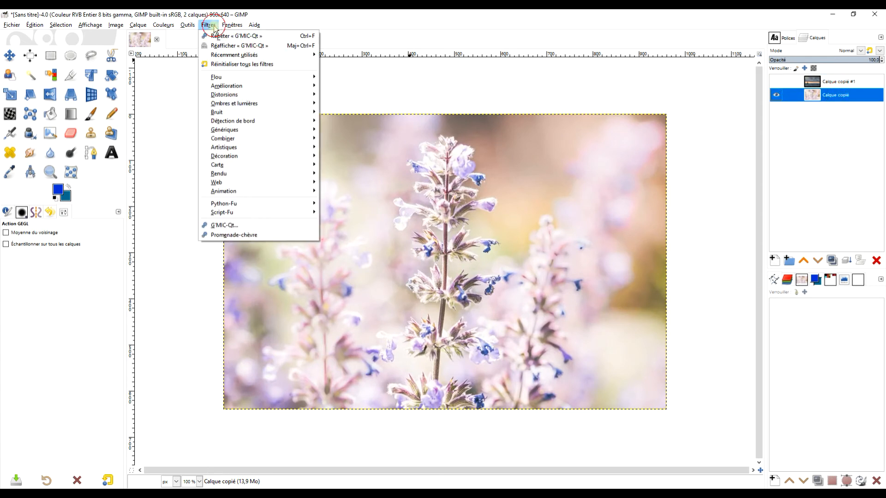
click(237, 226)
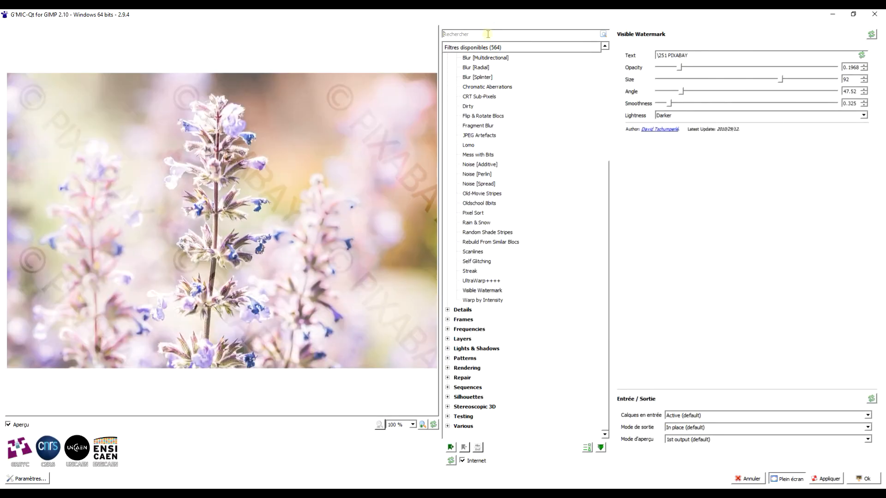
Step: Search the filters for COPY, choose Quick Copyright and reset its parameters to their defaults
click(487, 34)
text(COP)
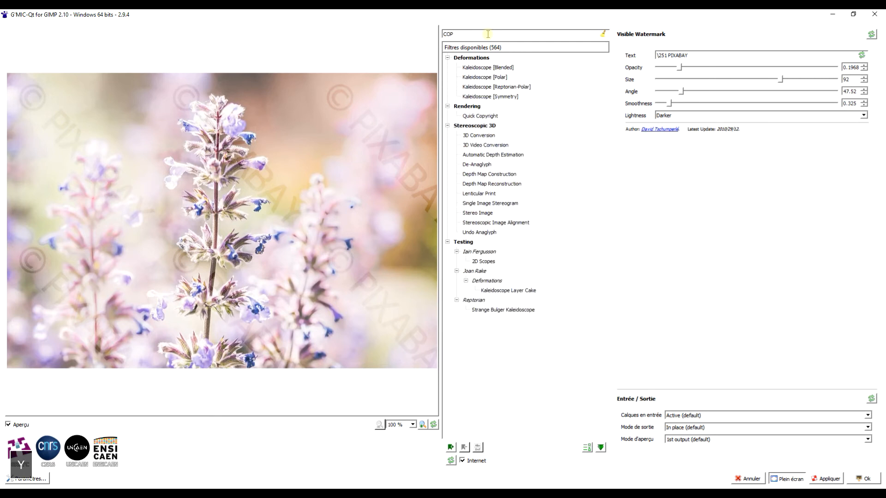
text(Y)
click(484, 67)
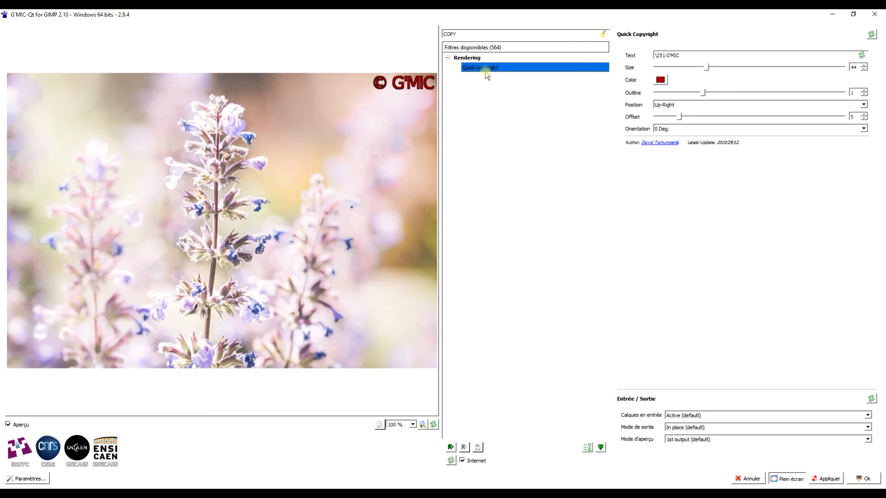
click(871, 35)
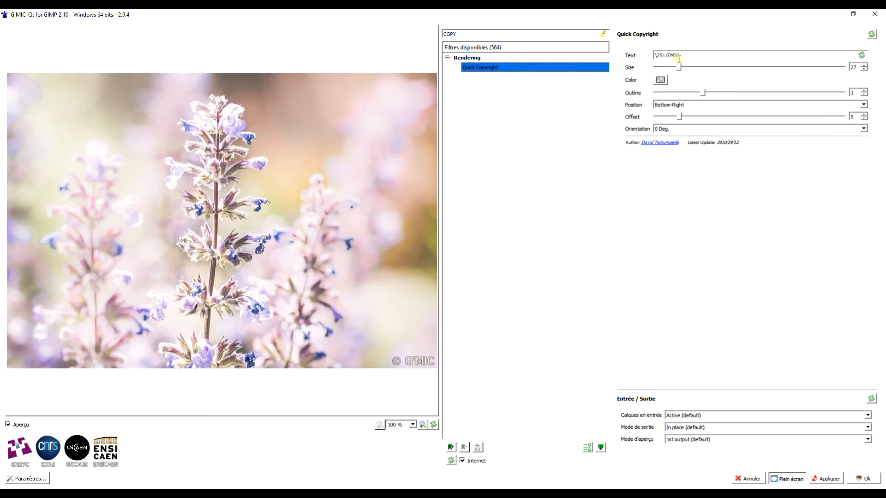
Step: Change the copyright text to "\251 PIXABAY", keeping the copyright symbol code, and set its size to 88
drag(678, 55, 670, 56)
key(BackSpace)
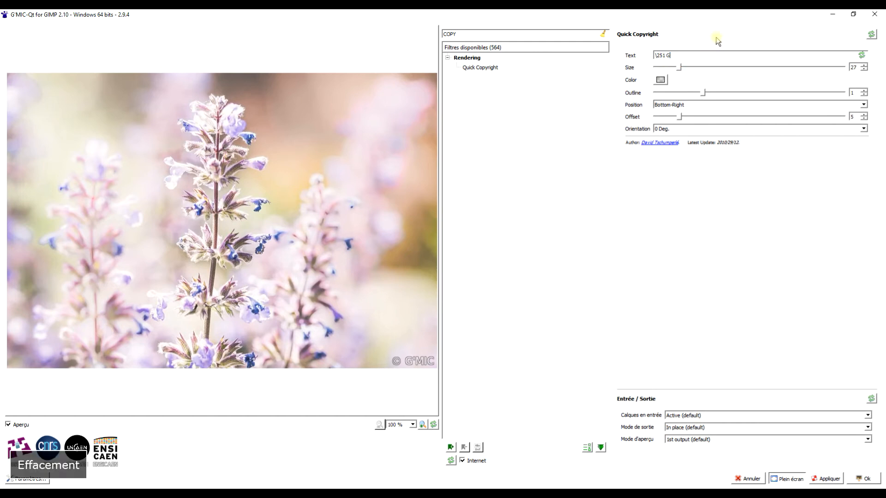
key(Caps_Lock)
text(PI)
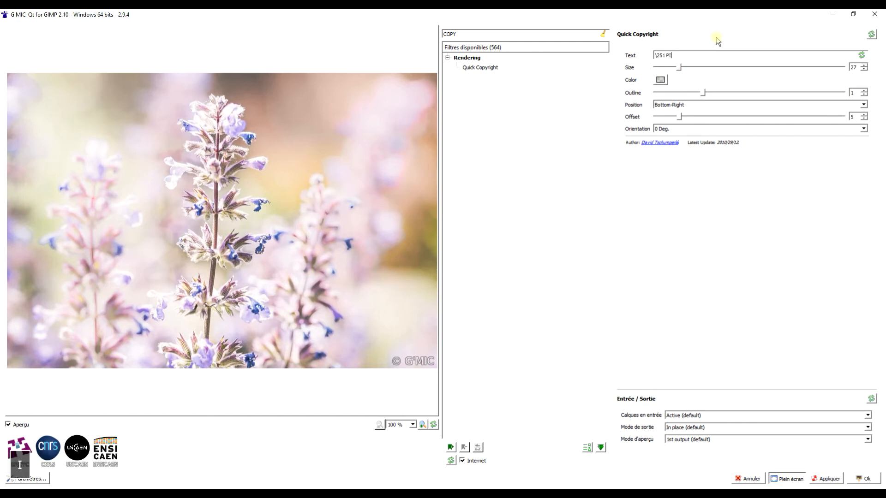
text(XABAY)
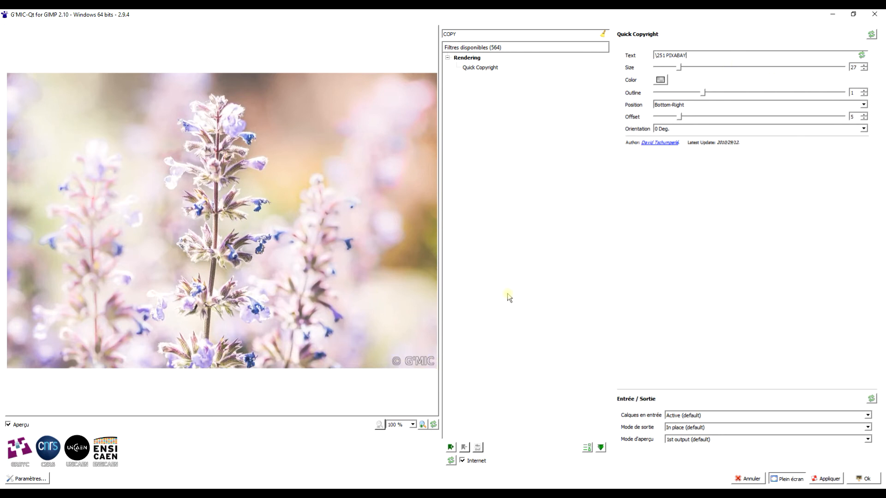
drag(681, 67, 776, 68)
Step: Set the copyright text's color to blue #0000ff with an alpha channel of 255
click(660, 79)
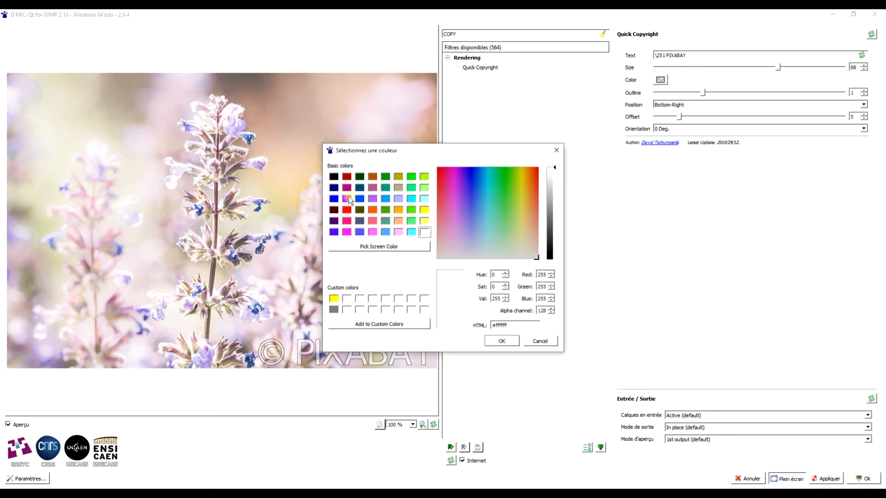
click(334, 198)
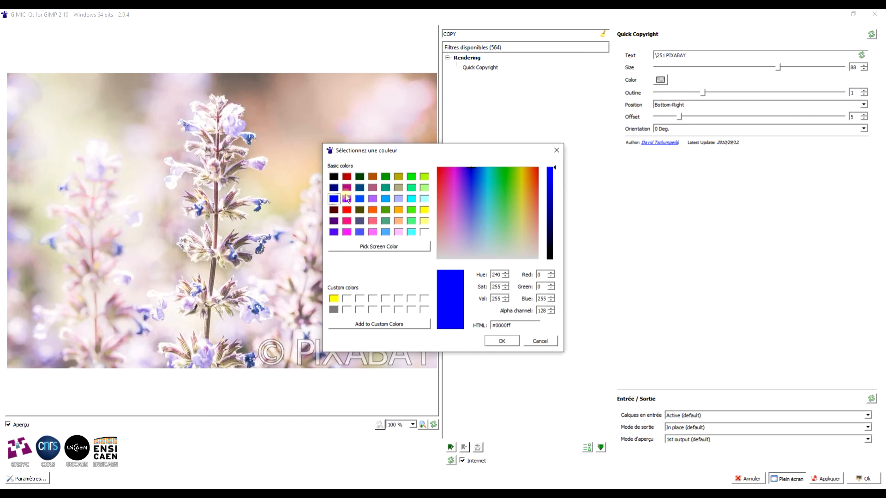
double_click(542, 311)
text(255)
click(508, 338)
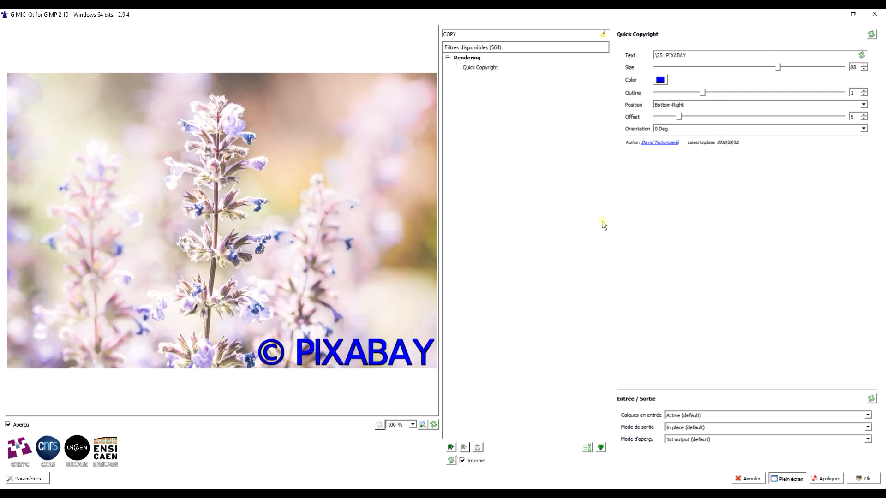
Step: Try an alpha channel of 0 on the blue copyright text, followed by an alpha of 100
click(660, 80)
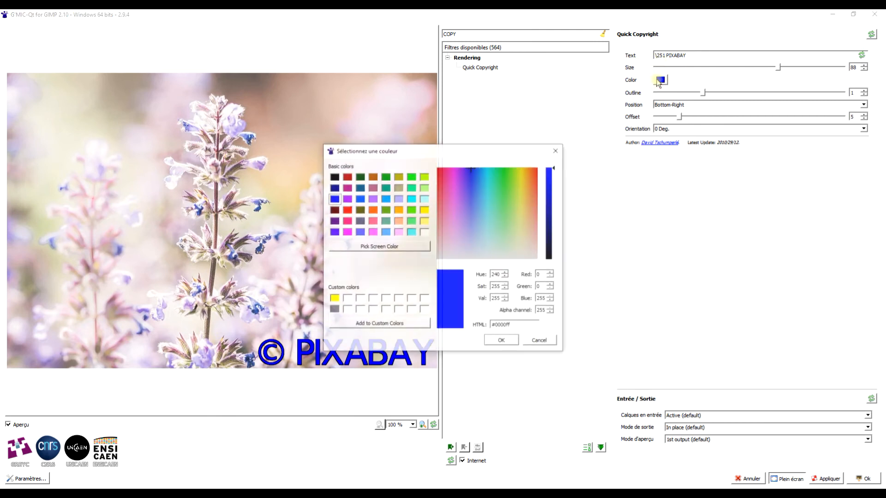
click(549, 312)
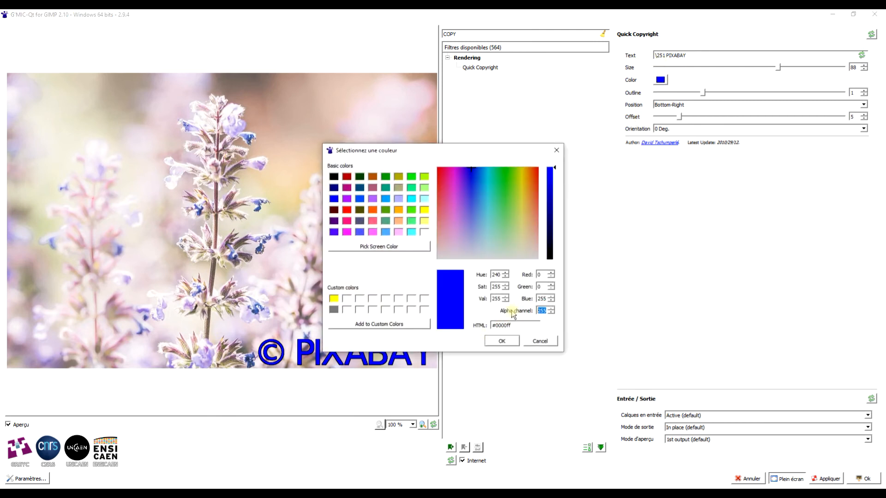
text(0)
click(505, 341)
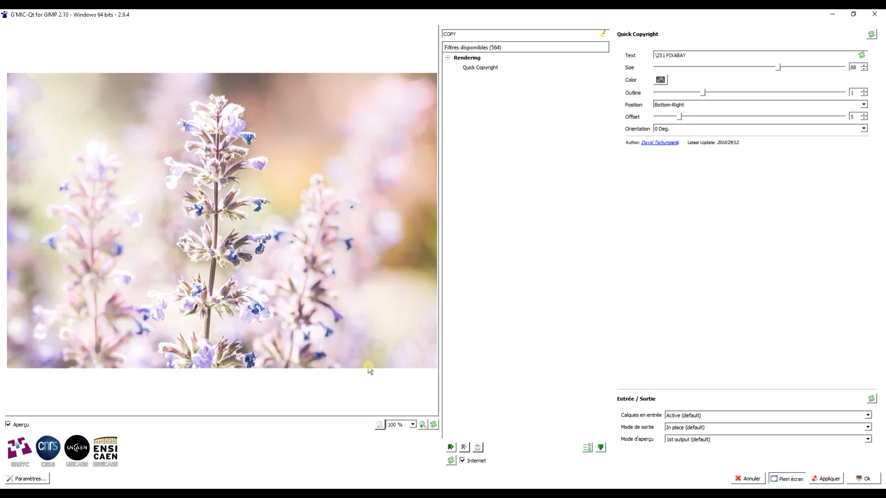
click(660, 80)
click(540, 311)
text(100)
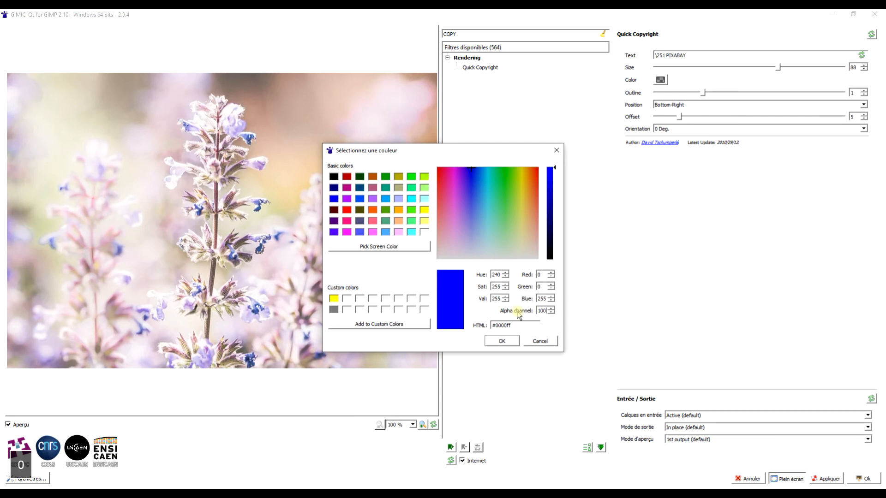
click(490, 340)
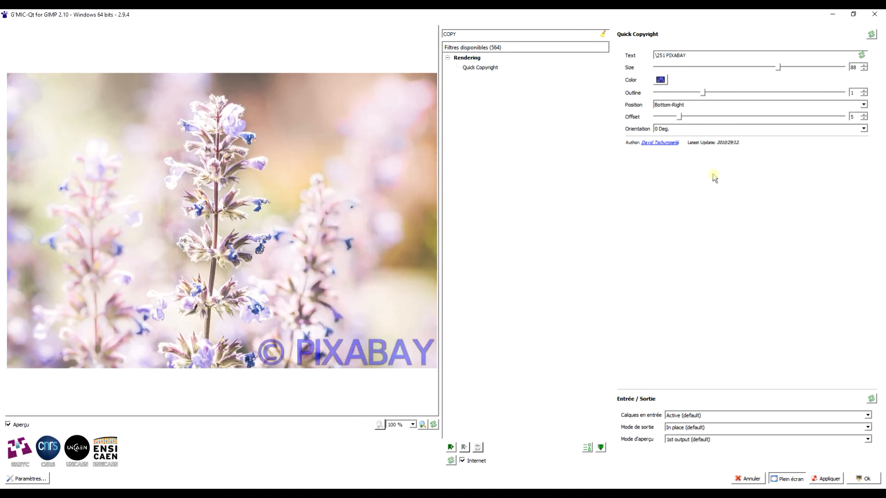
Step: Try the Up-Right position for the copyright text, settle on Bottom-Left and set the offset to 18
click(689, 106)
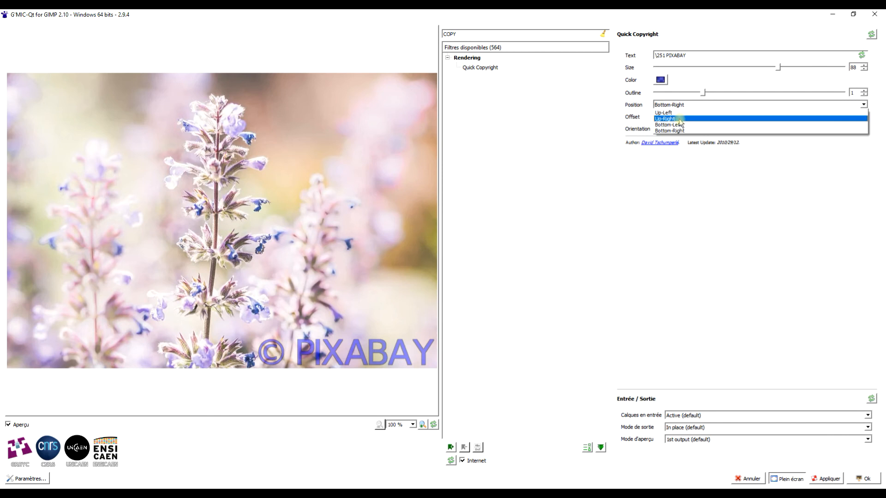
click(680, 122)
click(672, 106)
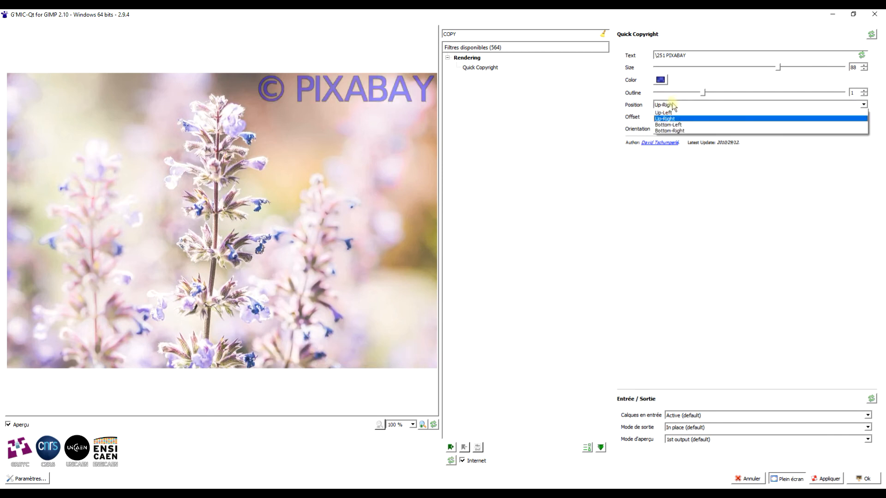
click(668, 125)
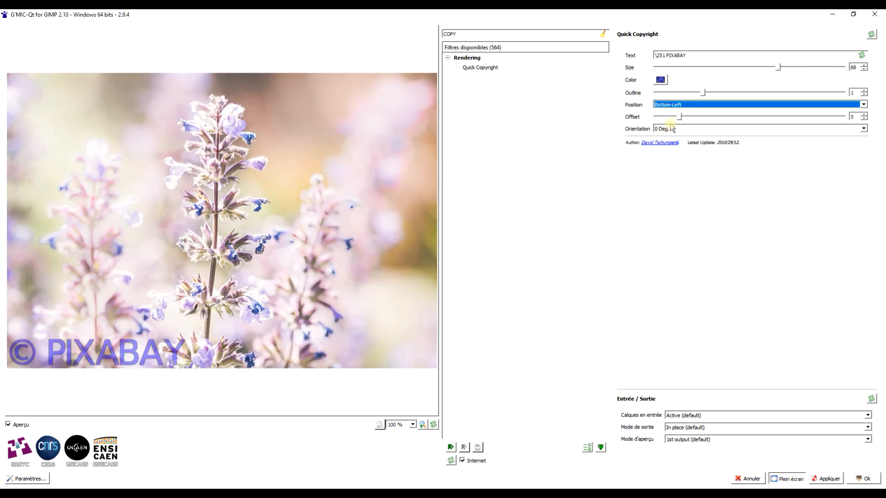
drag(681, 120, 739, 117)
Step: Try a +90 Deg. orientation for the copyright text, keeping the Bottom-Left position
click(660, 133)
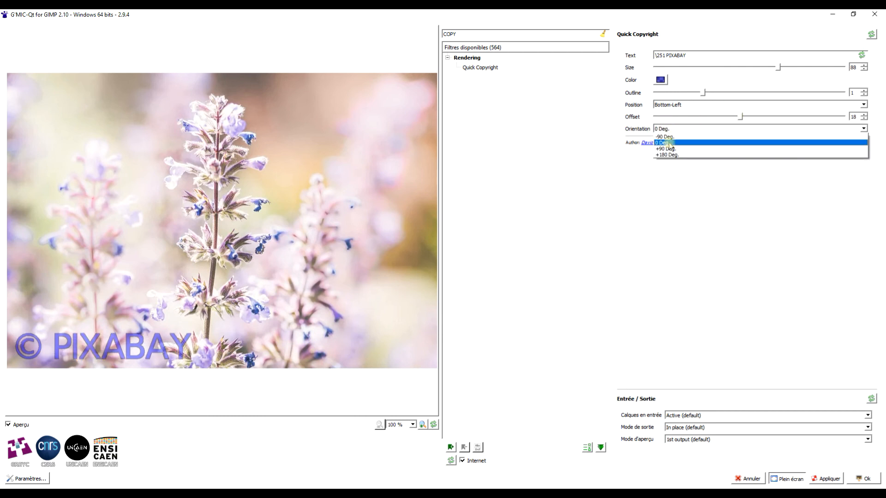
click(668, 145)
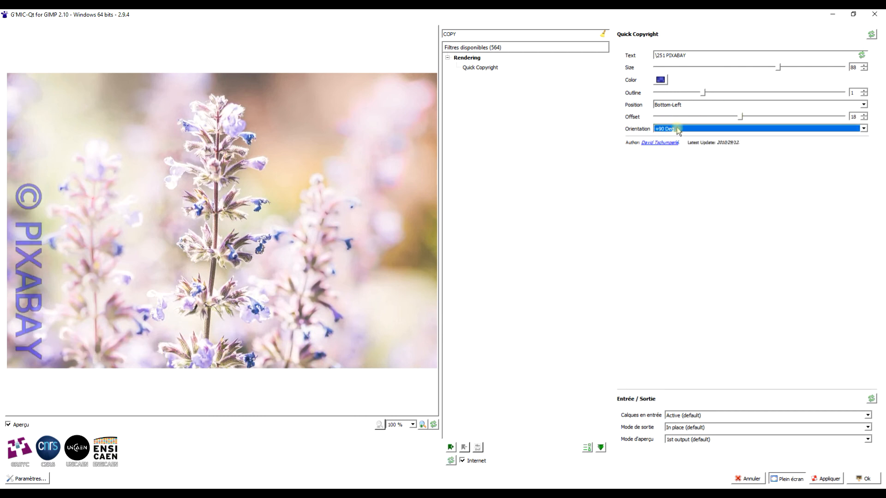
click(678, 107)
click(678, 107)
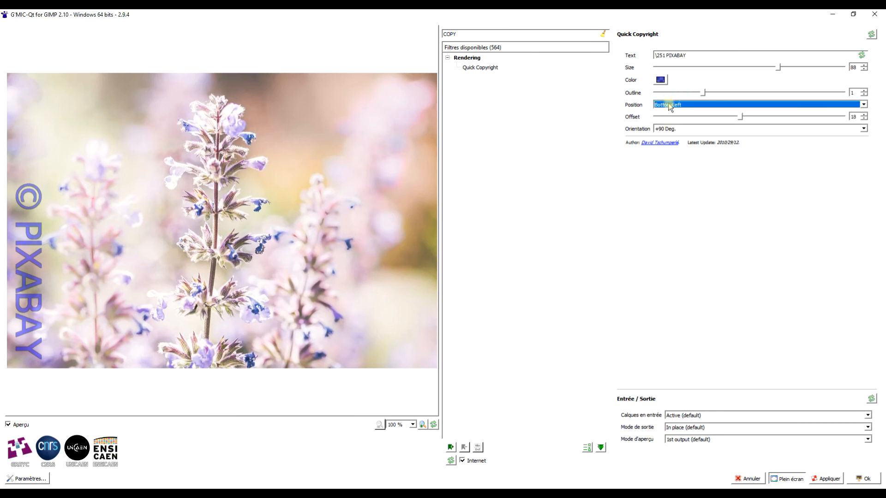
Step: Set the copyright text's outline to 2 and its orientation to 0 Deg
drag(702, 93, 774, 96)
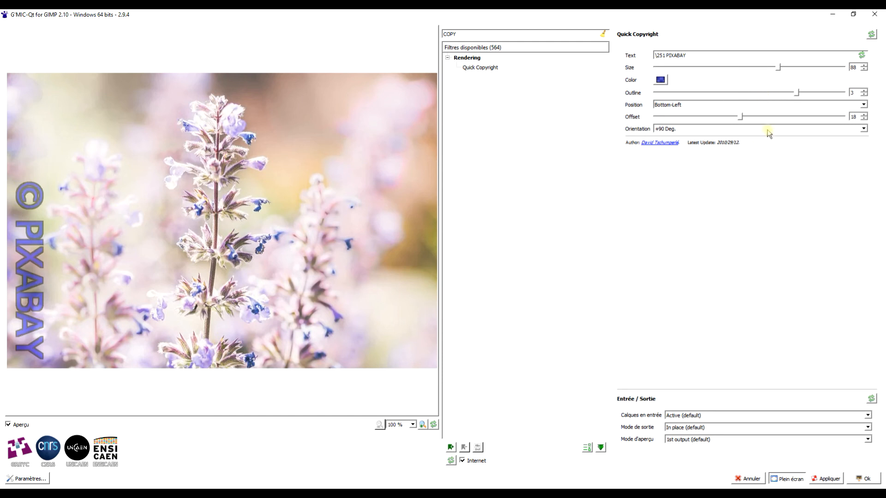
drag(799, 94, 724, 93)
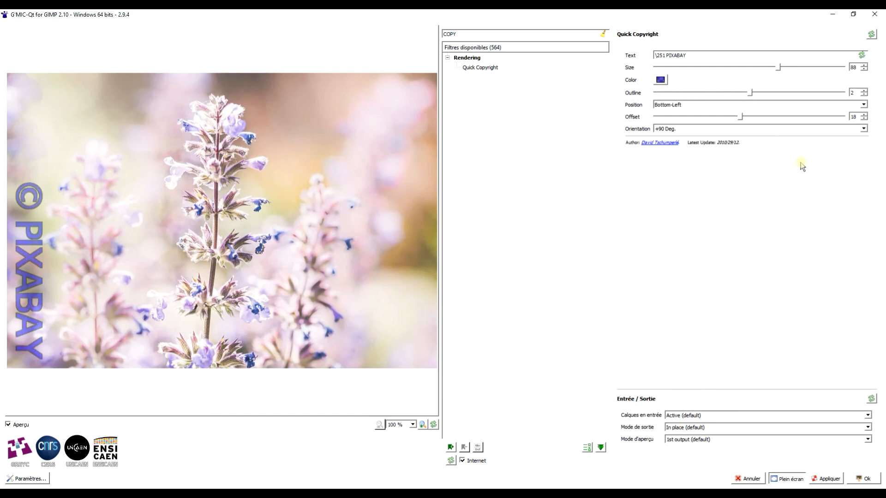
click(721, 129)
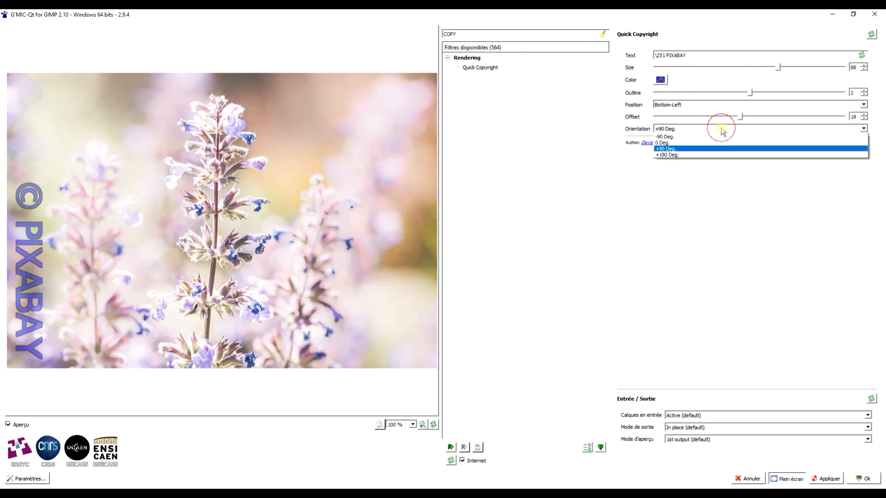
click(699, 143)
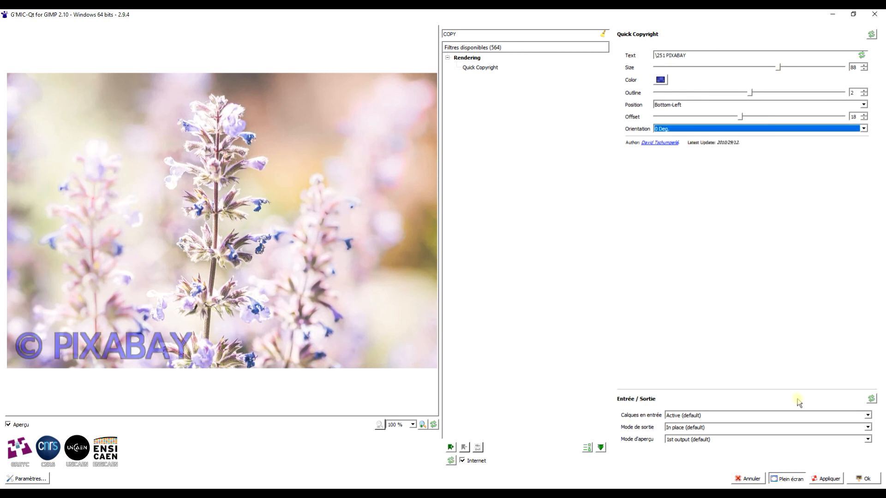
Step: Change the copyright text's color to red #ff0000 with an alpha channel of 255
click(667, 79)
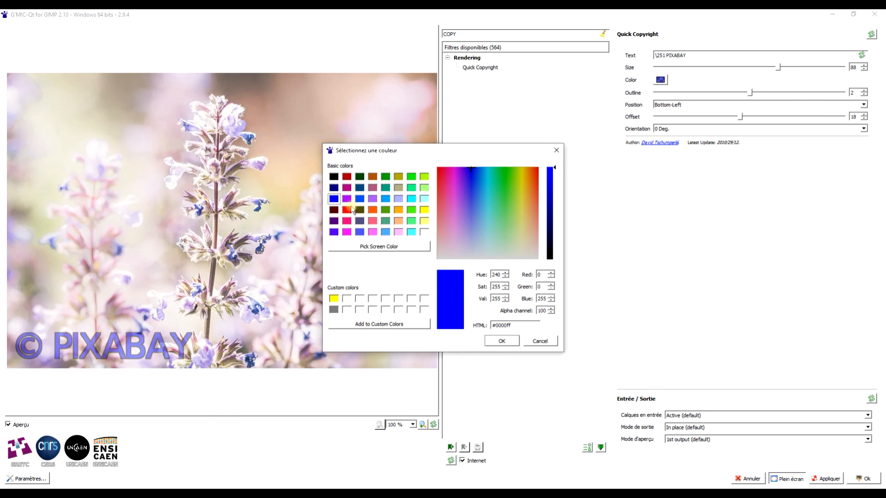
click(346, 210)
double_click(546, 312)
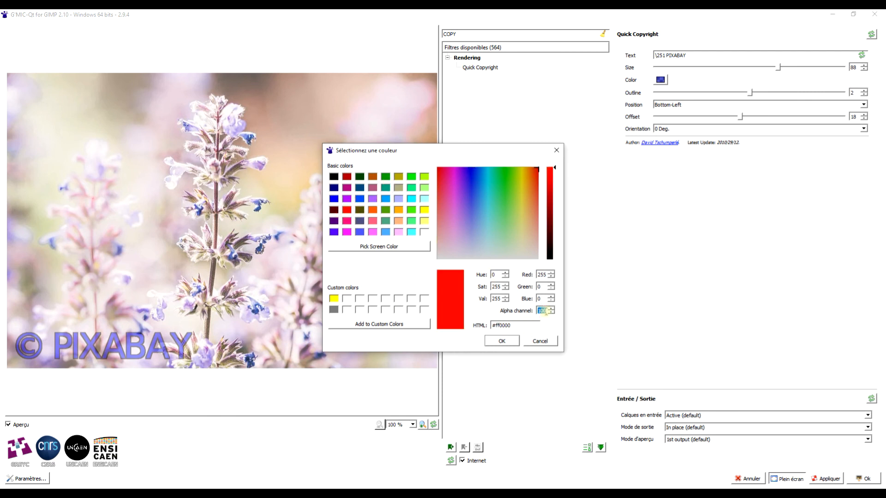
text(255)
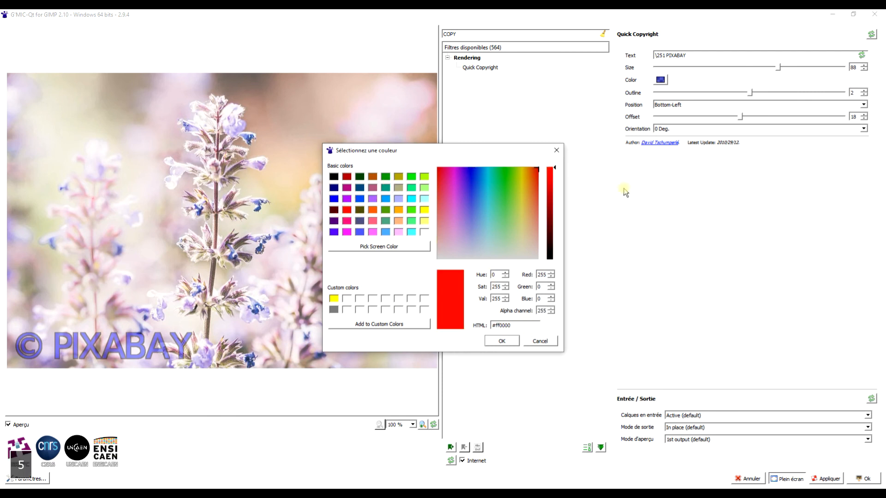
click(499, 342)
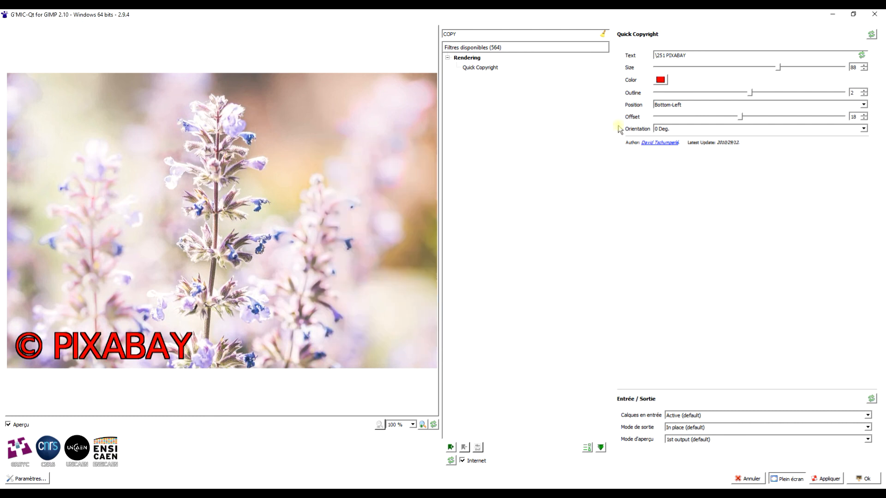
Step: Apply Quick Copyright to the flower photo with output mode New layer(s), and hide the layer it produces
click(681, 429)
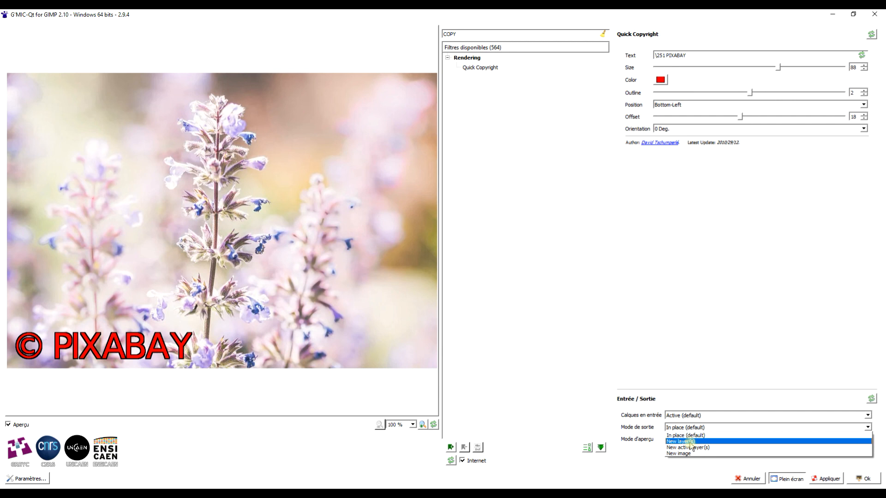
click(689, 441)
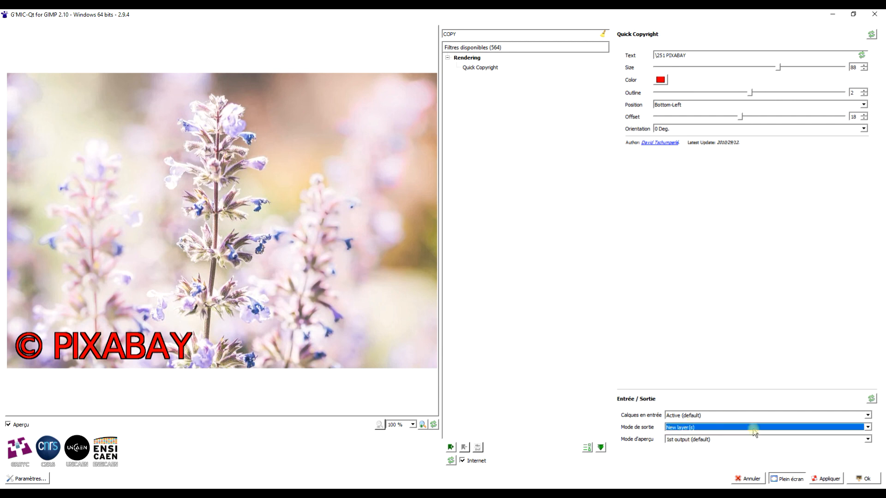
click(861, 480)
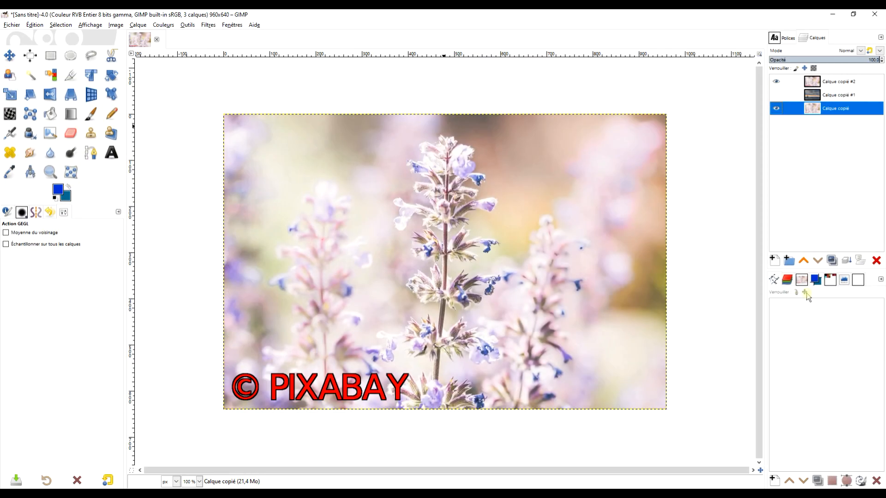
click(776, 81)
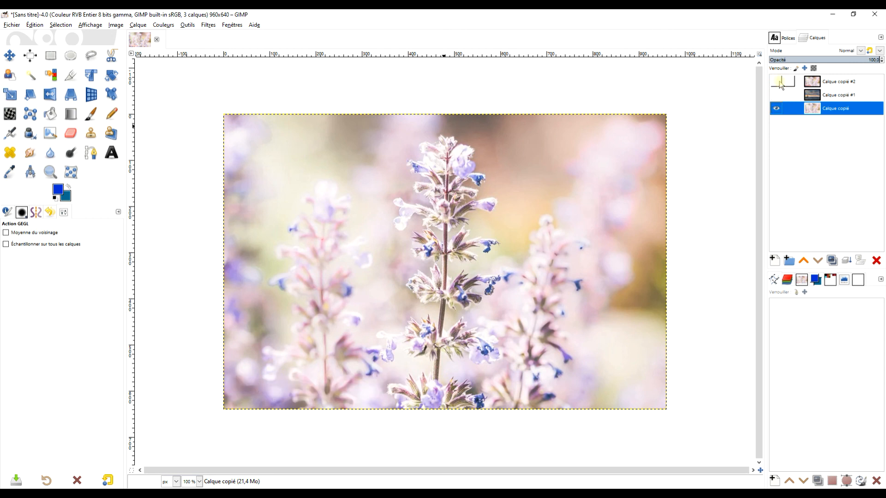
Step: Compare the flower photo with and without the red copyright layer, and reselect the unmarked bottom layer
click(778, 82)
click(830, 83)
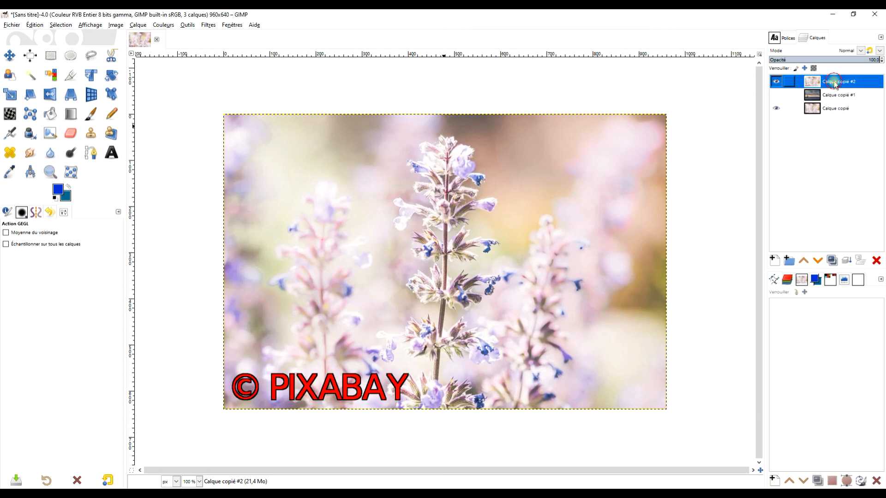
click(775, 81)
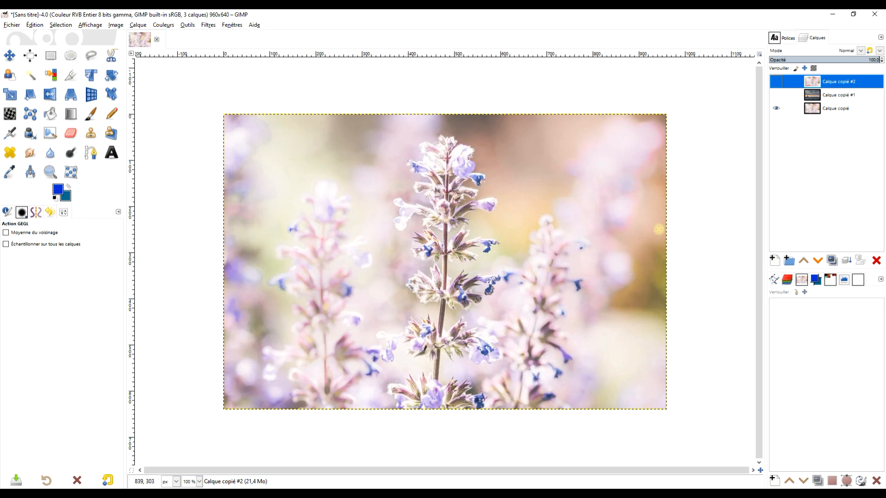
click(833, 109)
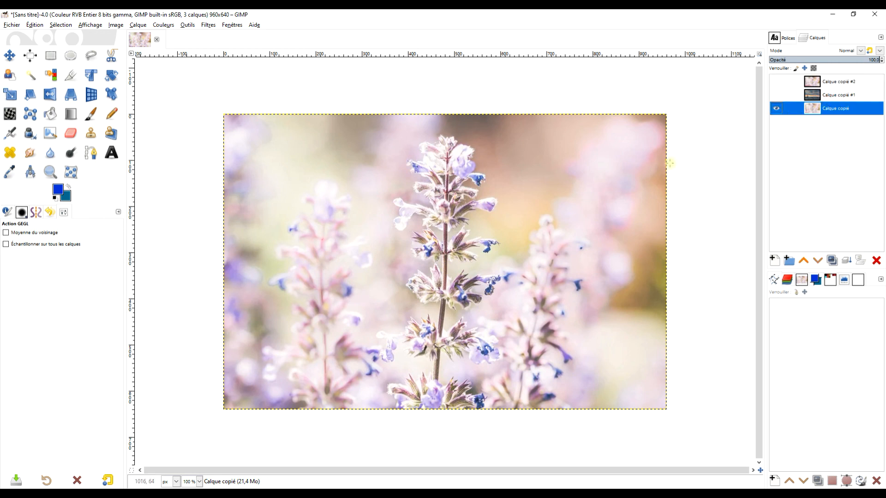
Step: Make both the red copyright flower layer and the watermarked lighthouse layer visible
click(776, 81)
click(777, 95)
click(777, 83)
click(777, 83)
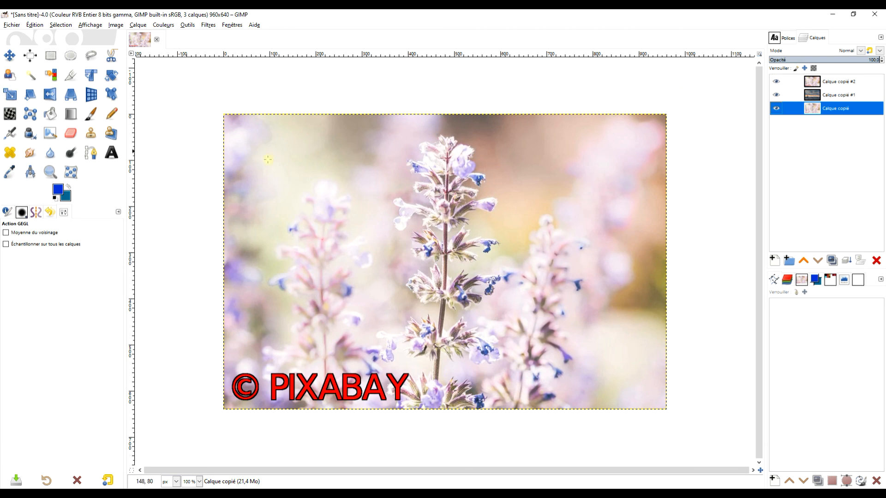
Step: Select the red copyright flower layer at the top of the stack and hide it to view the watermarked lighthouse photo
key(z)
drag(209, 107, 679, 423)
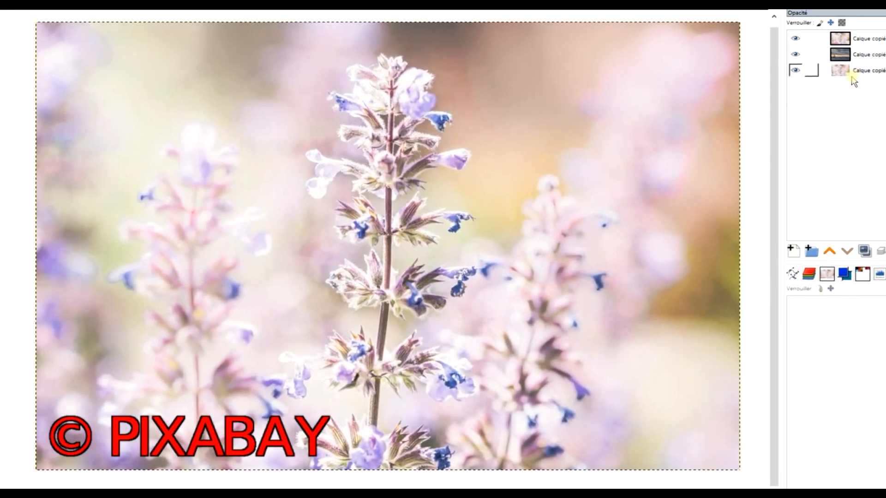
click(833, 90)
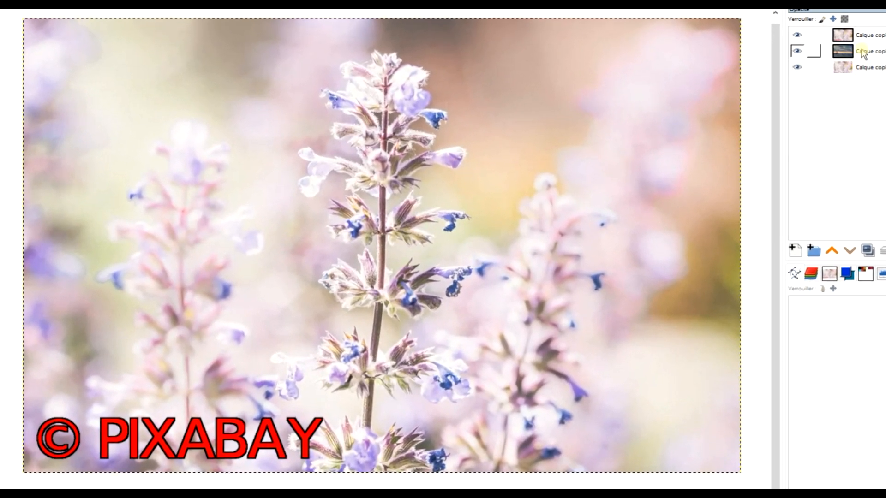
click(843, 36)
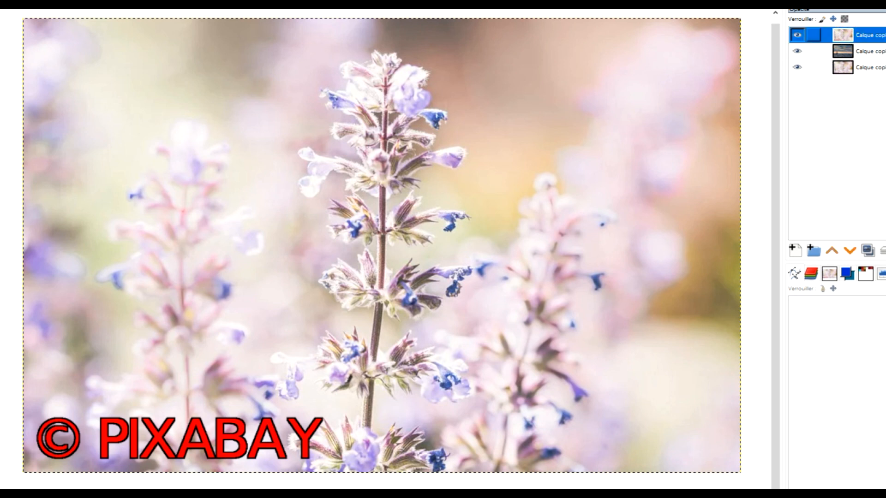
click(797, 36)
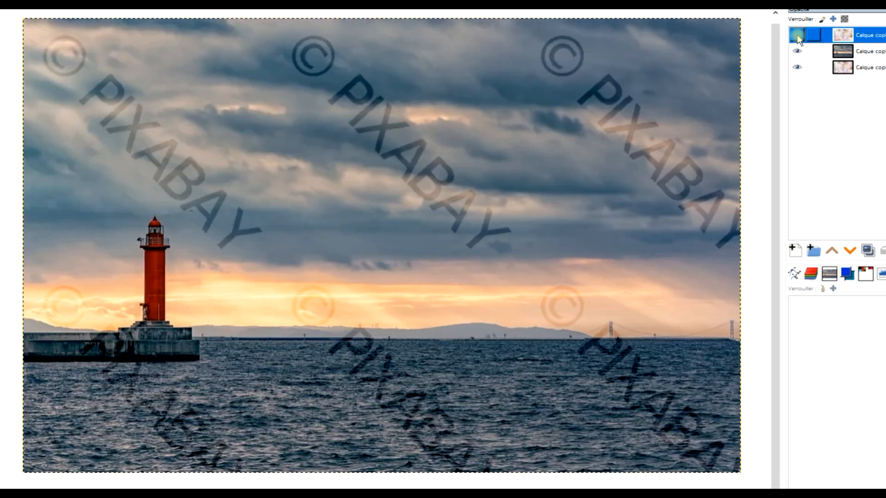